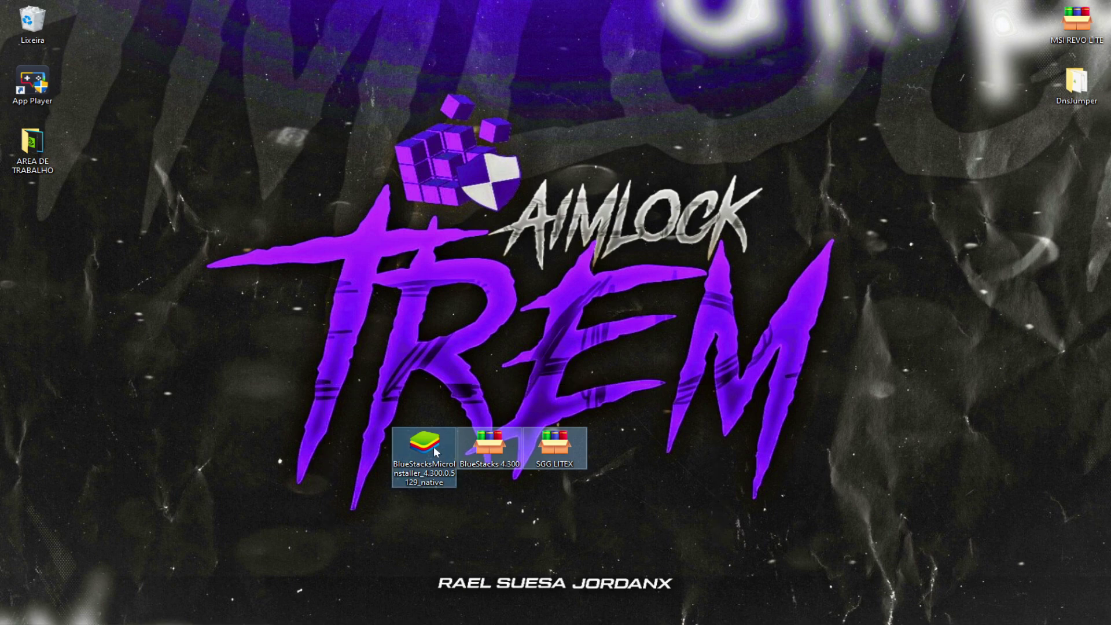
Step: Move the SGG LITEX archive directly below the DnsJumper folder on the desktop
click(426, 446)
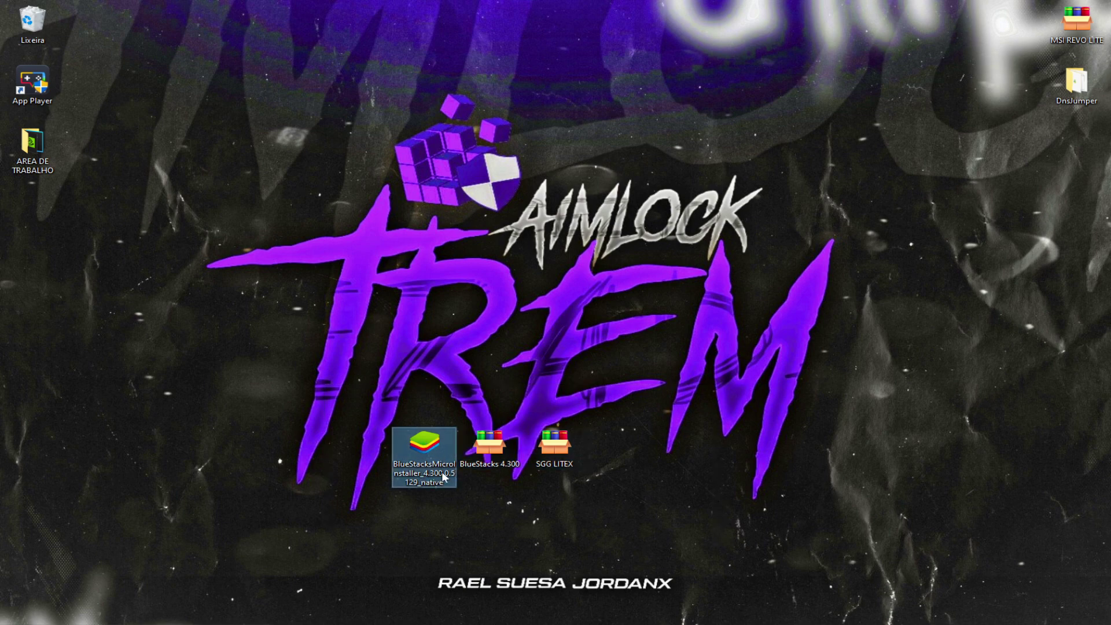
drag(573, 457, 1078, 168)
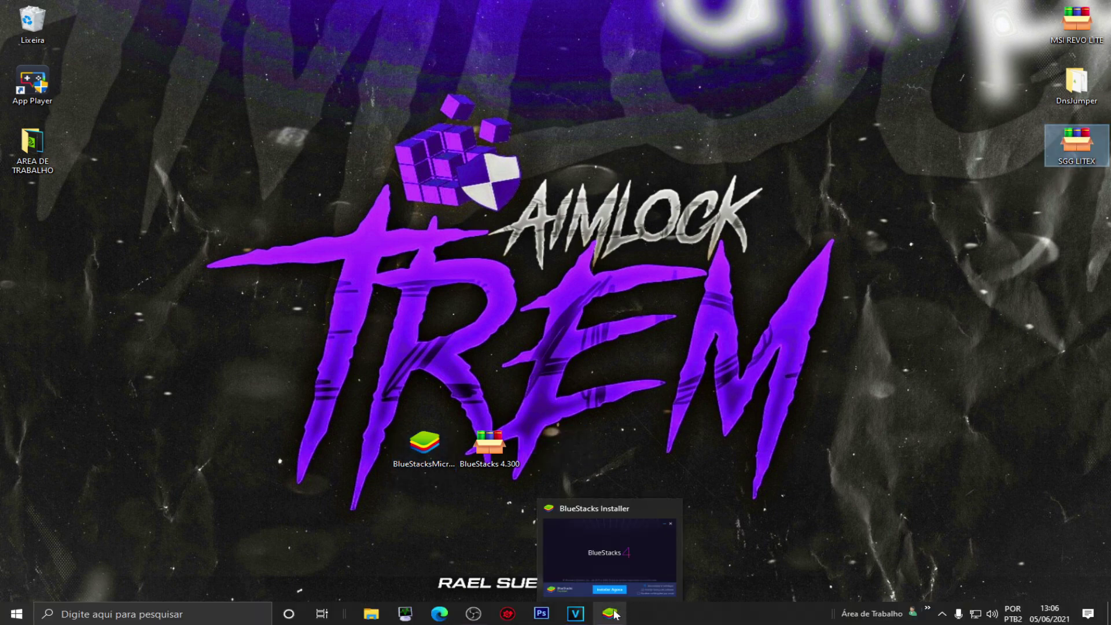
Step: Start the BlueStacks 4 installation from the already opened installer and minimize its window
click(615, 614)
click(573, 422)
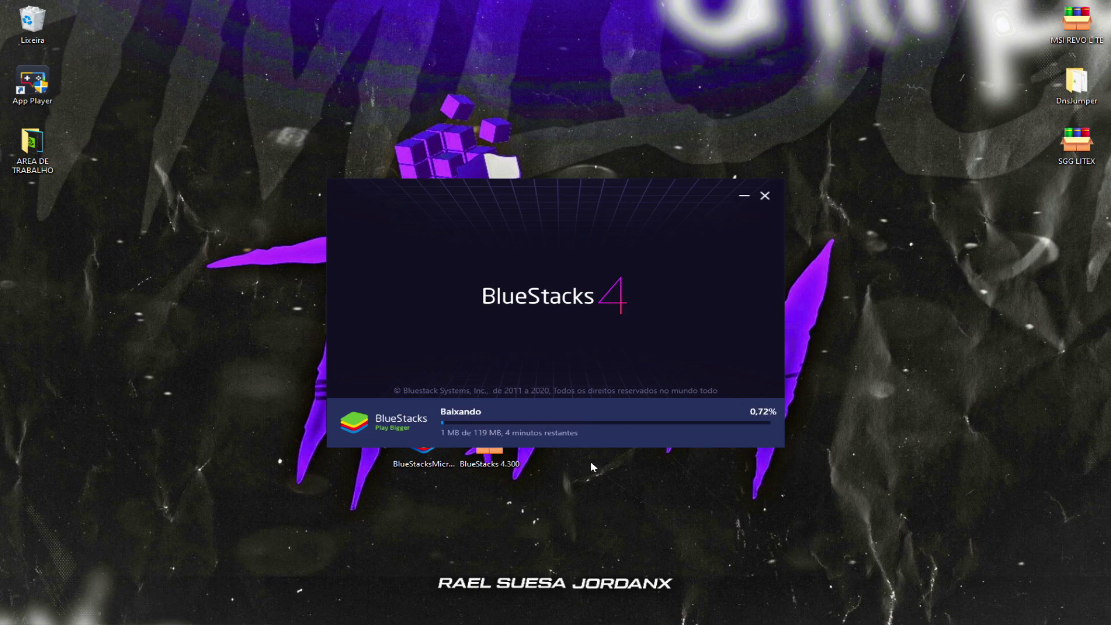
click(742, 196)
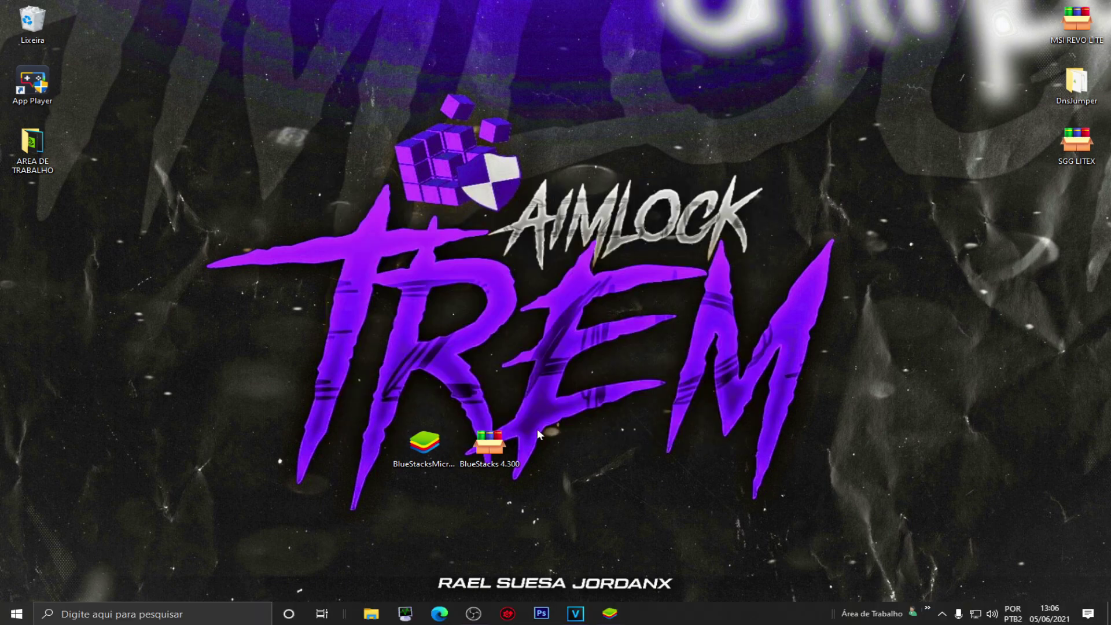
Step: Move the BlueStacksMicroInstaller file to the other side of the BlueStacks 4.300 archive, leaving a gap between them
click(424, 445)
drag(544, 367, 419, 523)
click(424, 445)
drag(424, 445, 619, 325)
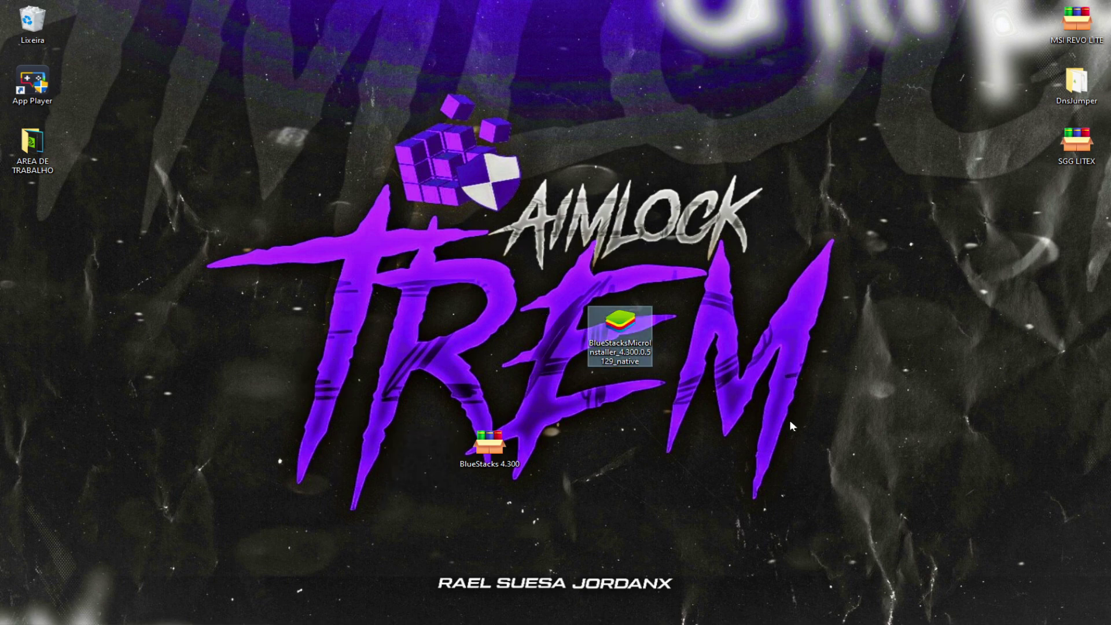
drag(605, 335, 613, 442)
drag(486, 448, 478, 448)
Step: Launch the BlueStacks micro installer and move its window up so the desktop files below are uncovered
double_click(620, 456)
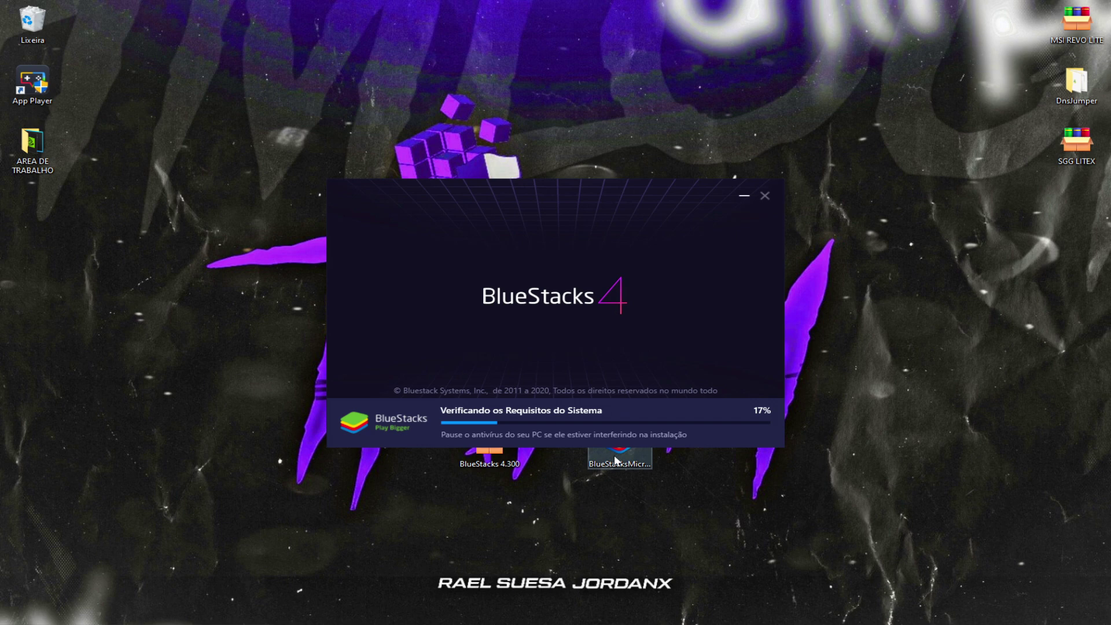
drag(339, 137, 811, 455)
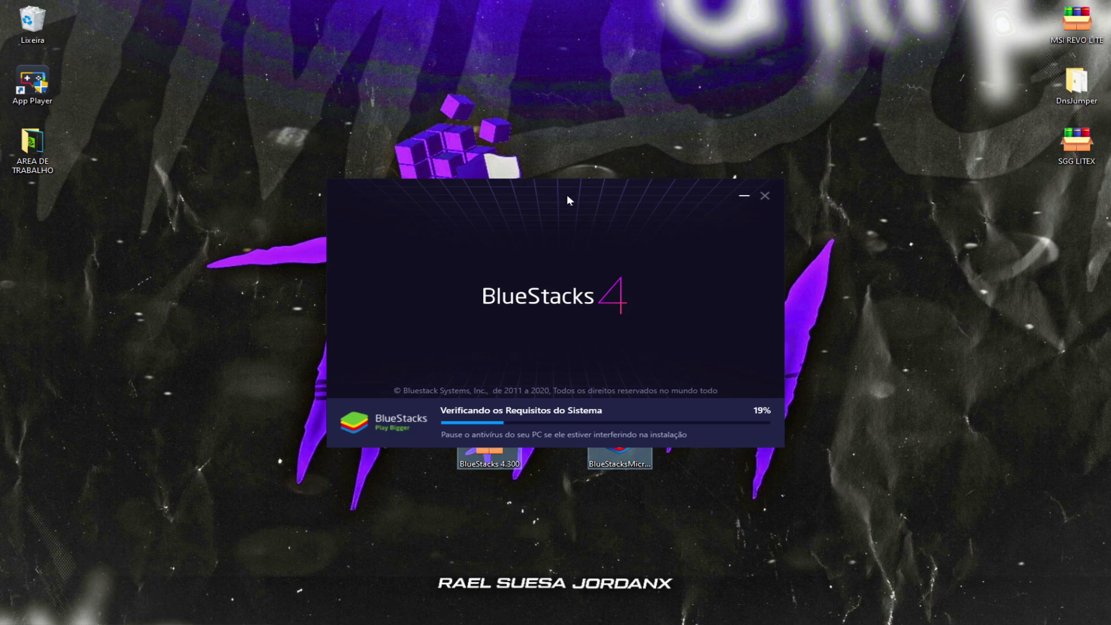
drag(552, 191, 540, 115)
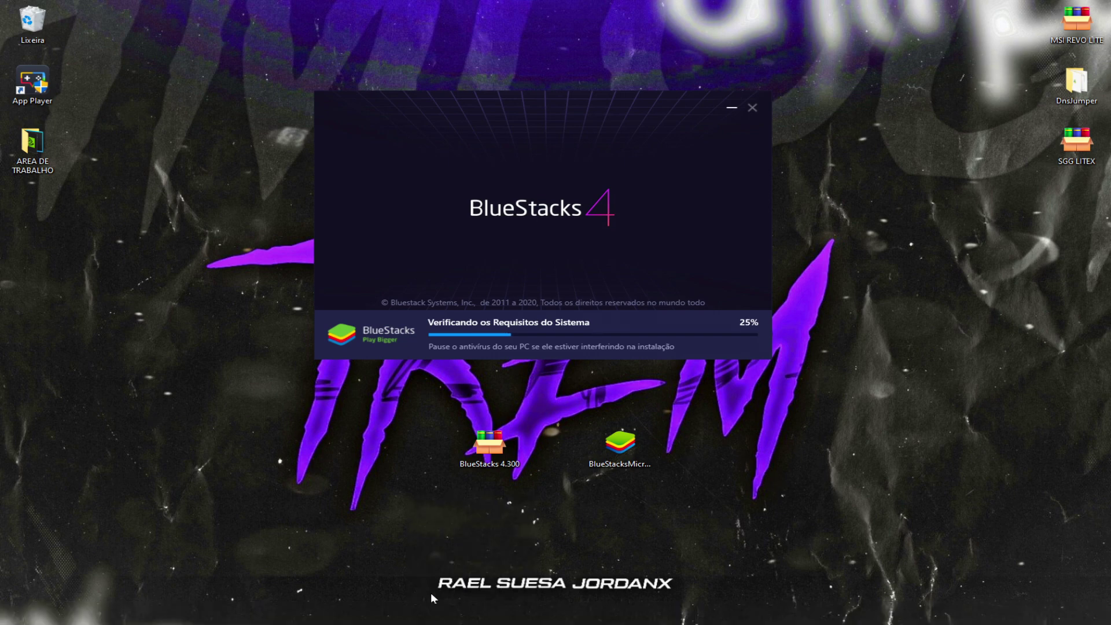
Step: Switch to the Edge browser, open YouTube and search for "dexx tv"
click(439, 612)
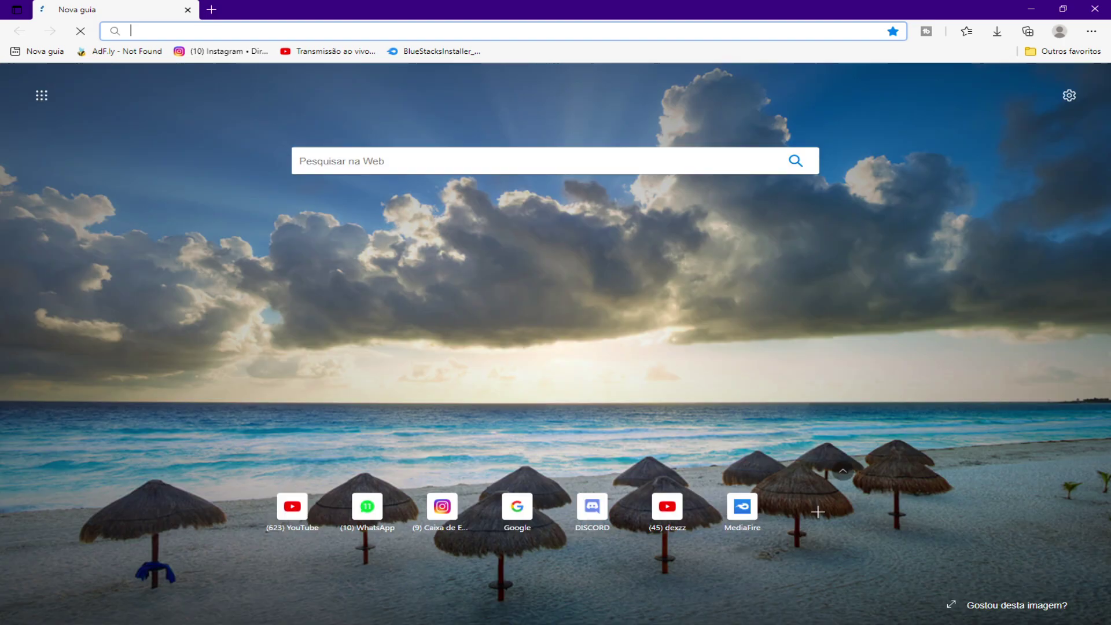
click(292, 503)
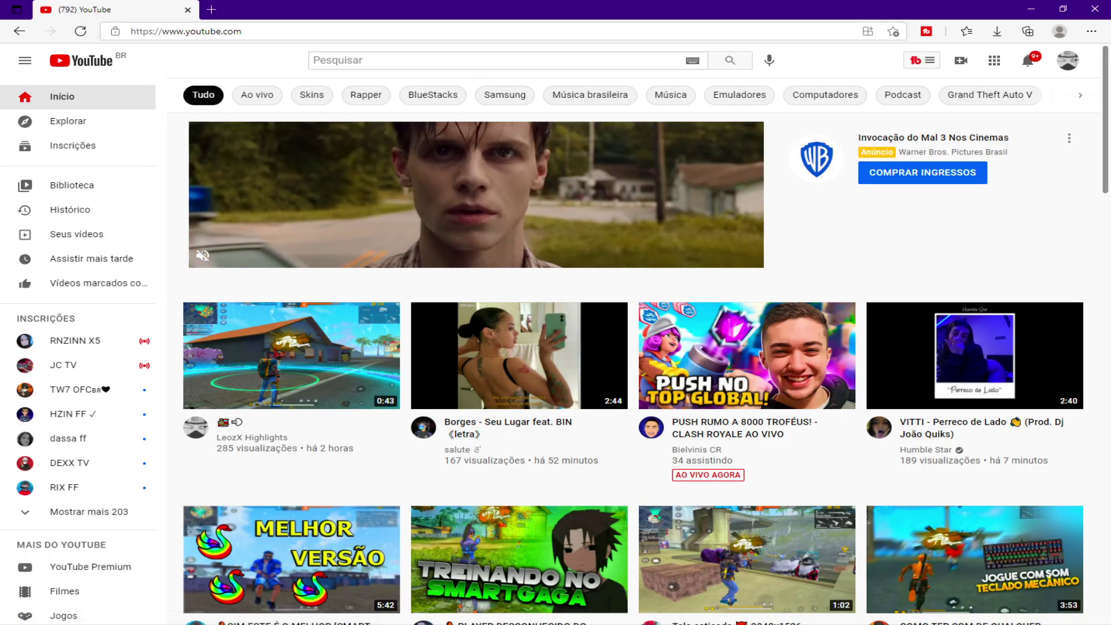
click(362, 60)
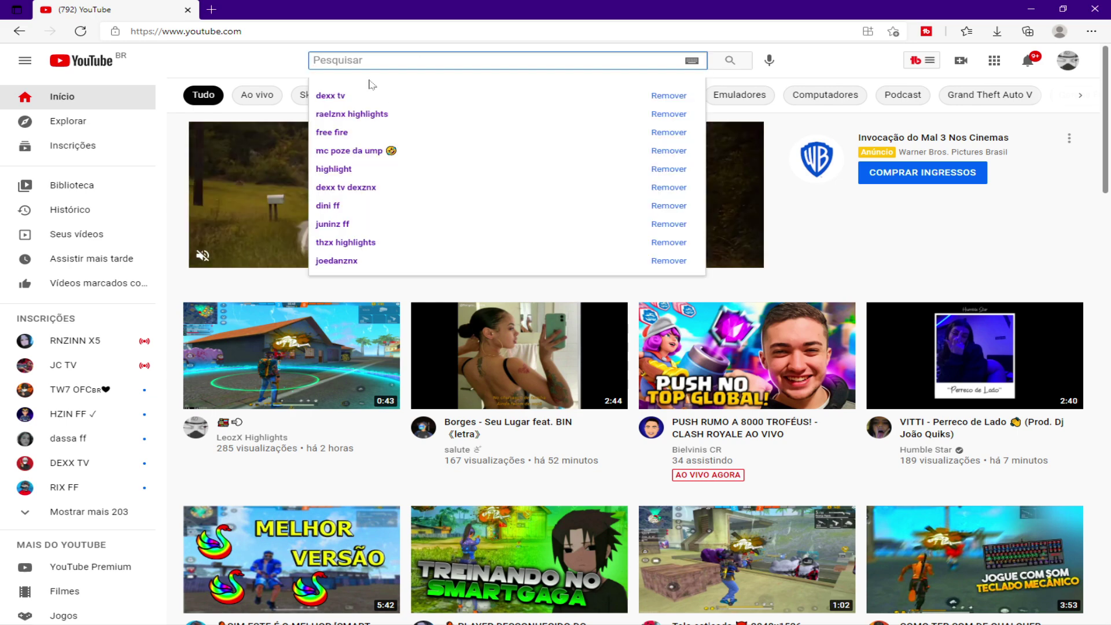
click(335, 96)
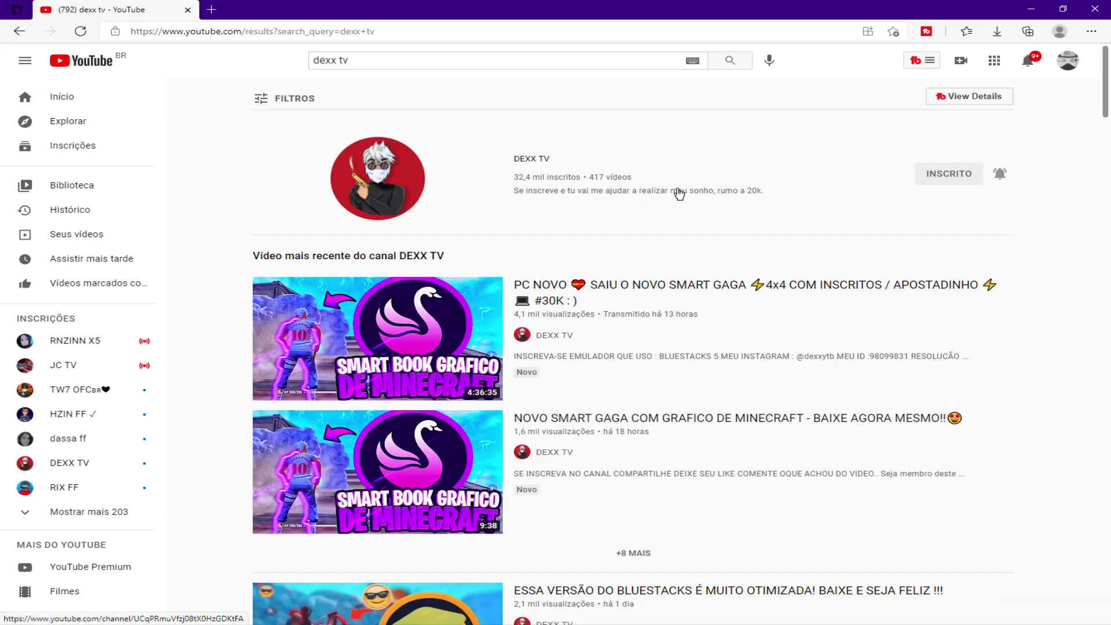
Step: Open the DEXX TV video "NOVO SMART GAGA COM GRAFICO DE MINECRAFT" and like it
scroll(315, 440, down, 2)
click(312, 395)
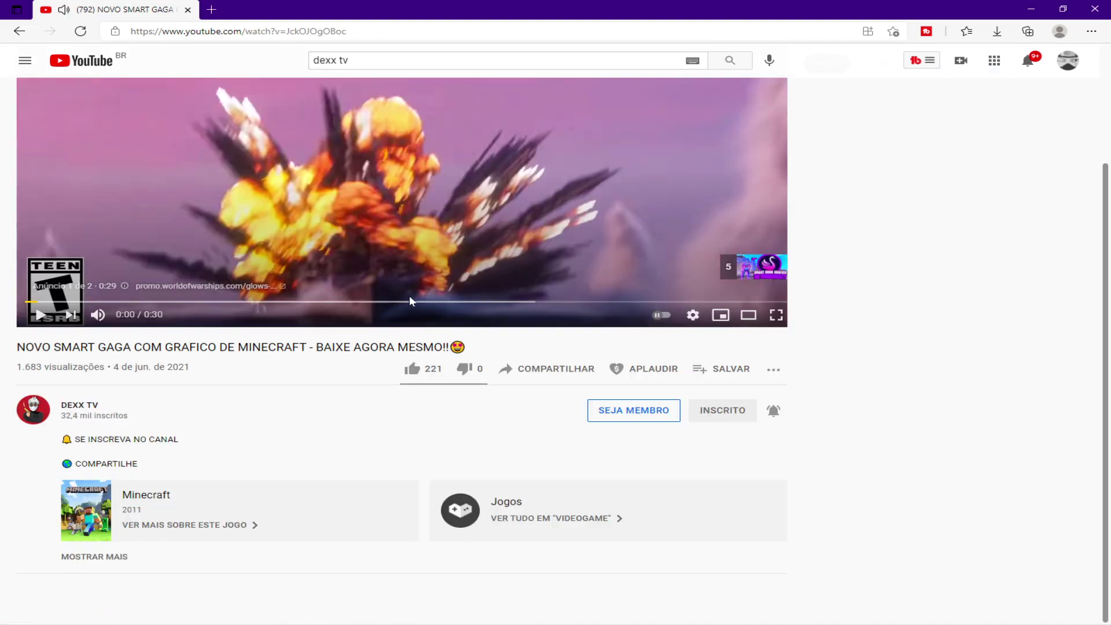
click(410, 369)
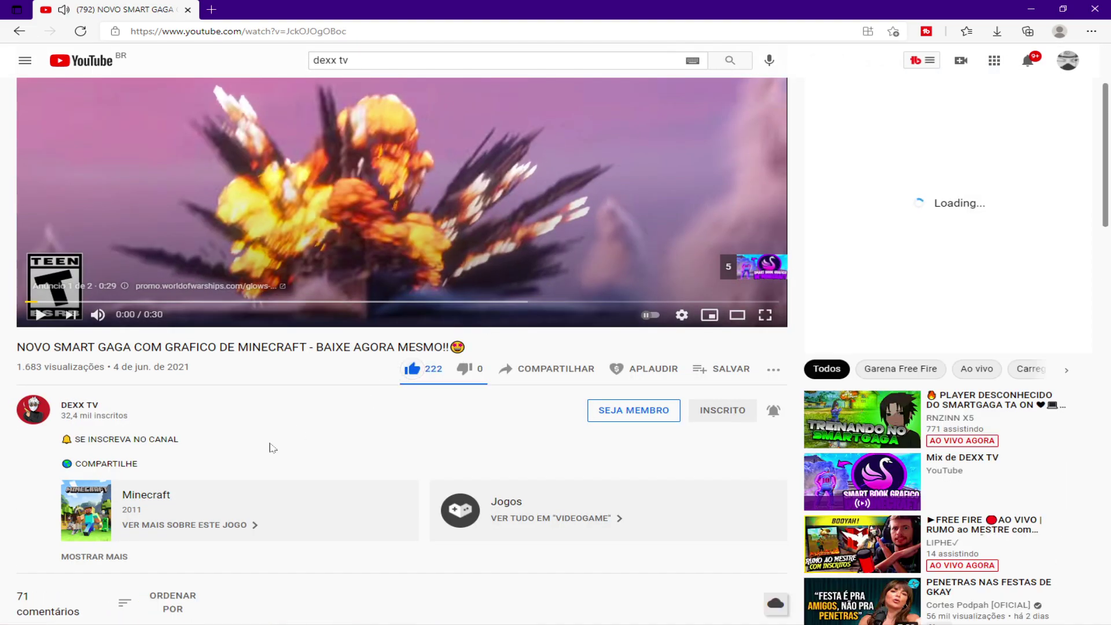
Step: Follow the DOWNLOAD link in the pinned comment of the video
scroll(232, 434, down, 3)
scroll(275, 425, down, 2)
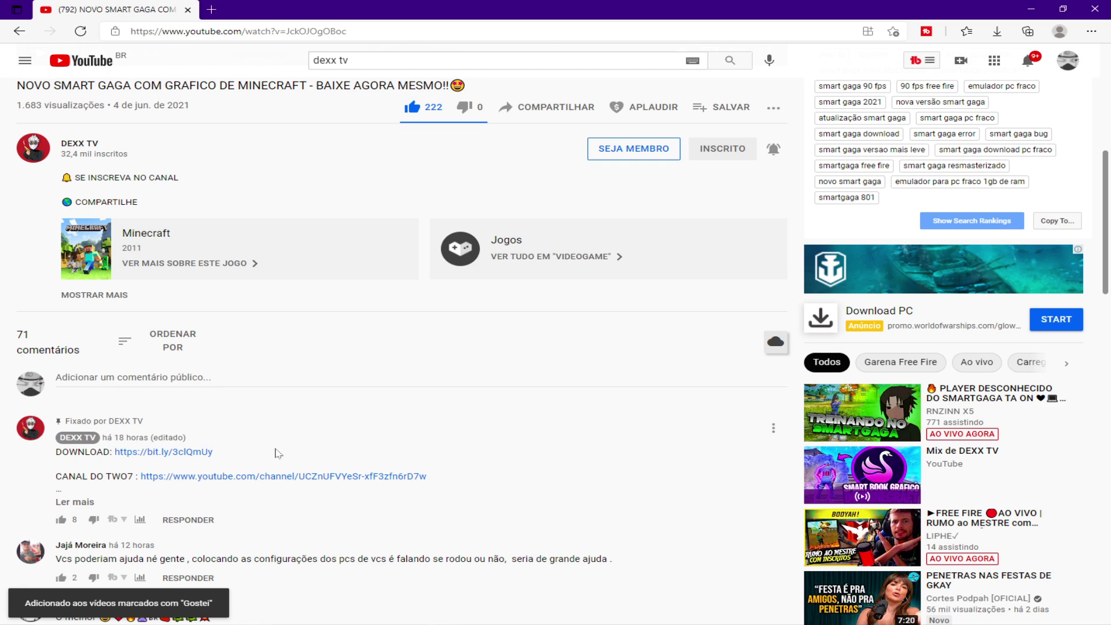
click(170, 456)
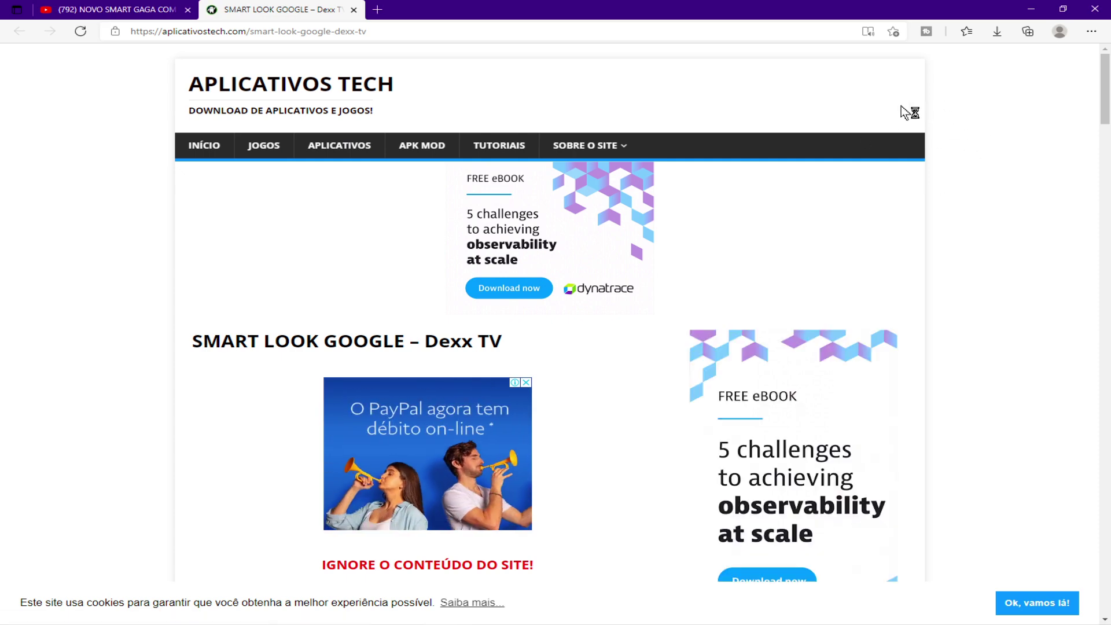
Step: Play the embedded instruction video near the end of the SMART LOOK GOOGLE post and mute its sound
scroll(633, 166, down, 3)
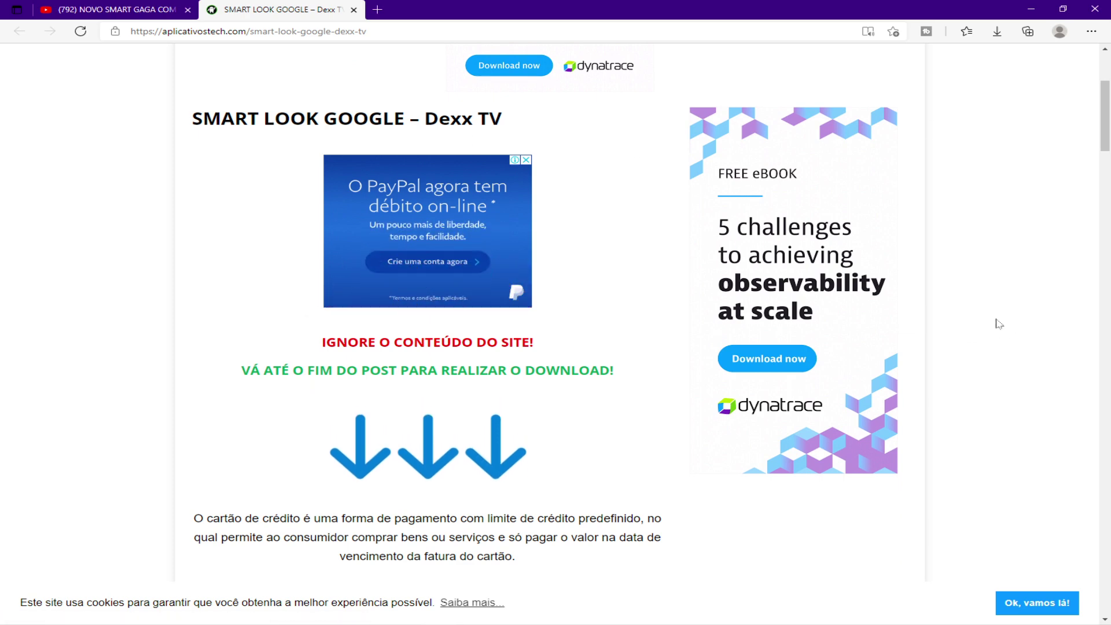
scroll(980, 265, up, 1)
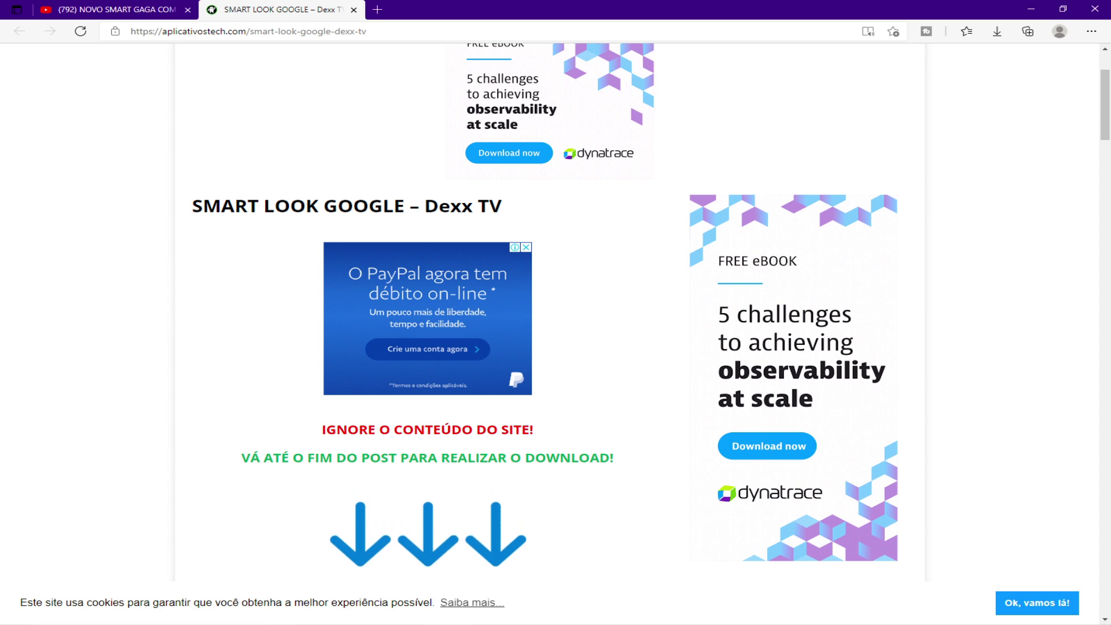
drag(1105, 97, 1106, 126)
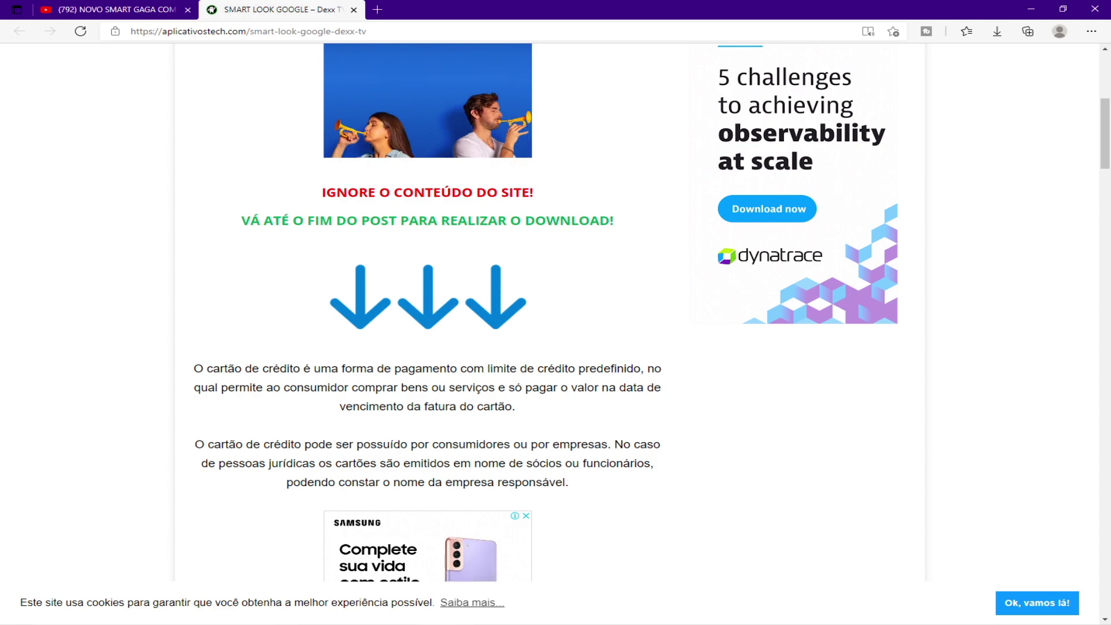
drag(1102, 136, 1041, 528)
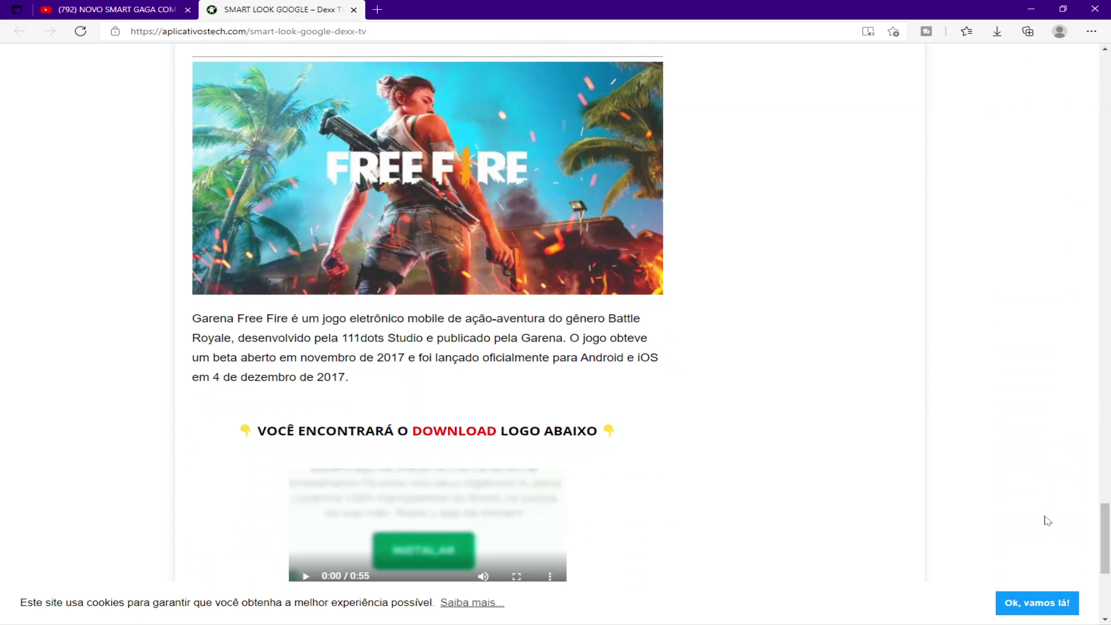
drag(1105, 538, 1105, 562)
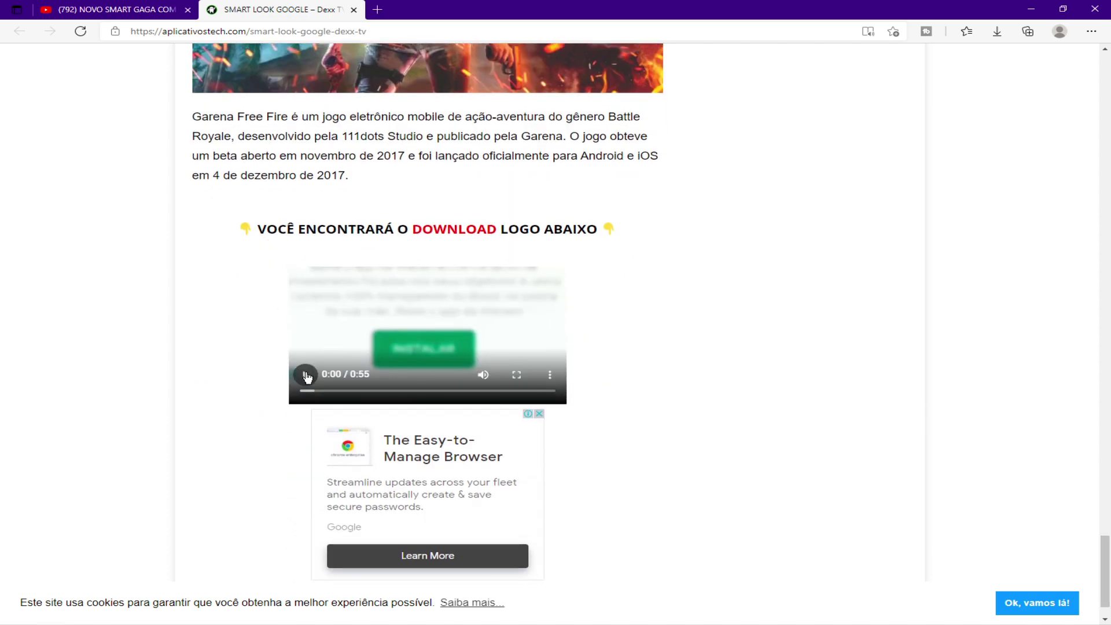
click(306, 375)
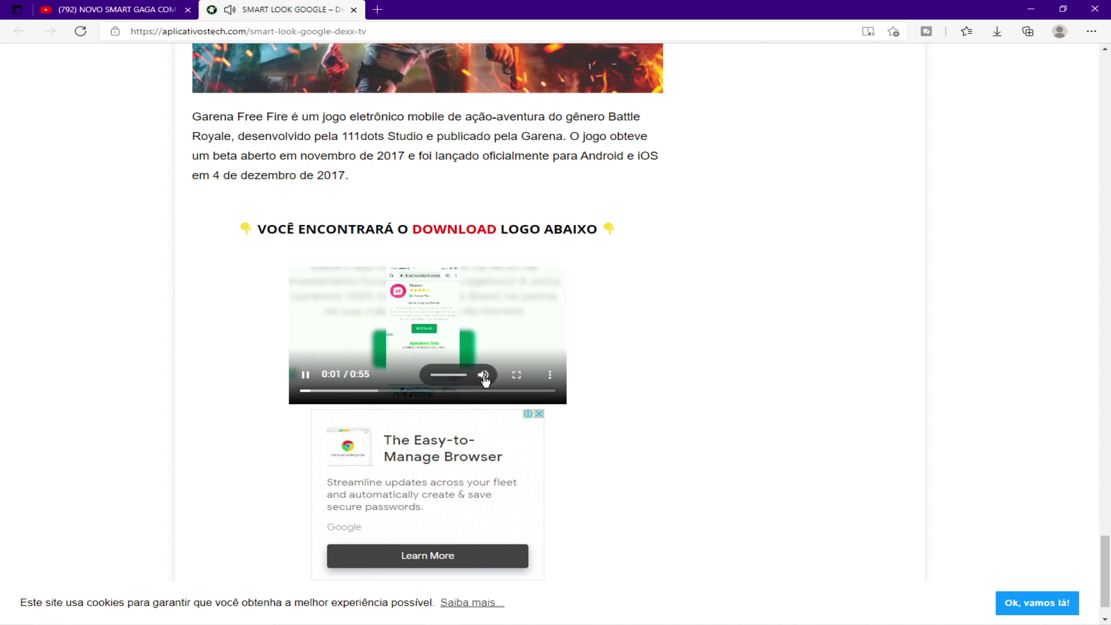
click(484, 376)
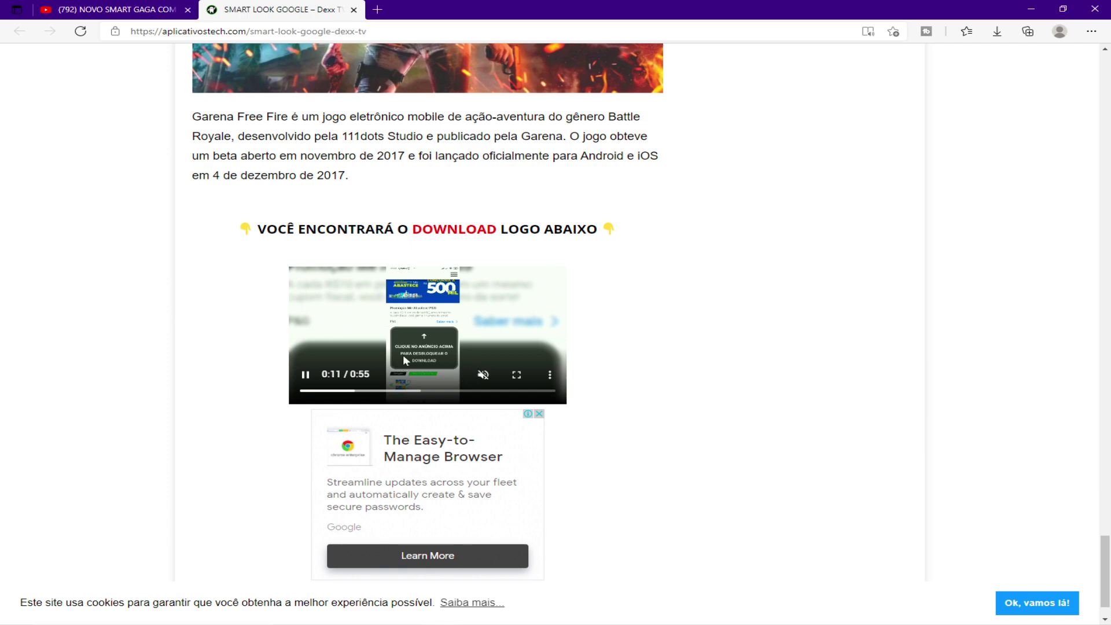
Step: Follow the DOWNLOAD link below the embedded video and close the Trello advertisement
scroll(347, 324, down, 1)
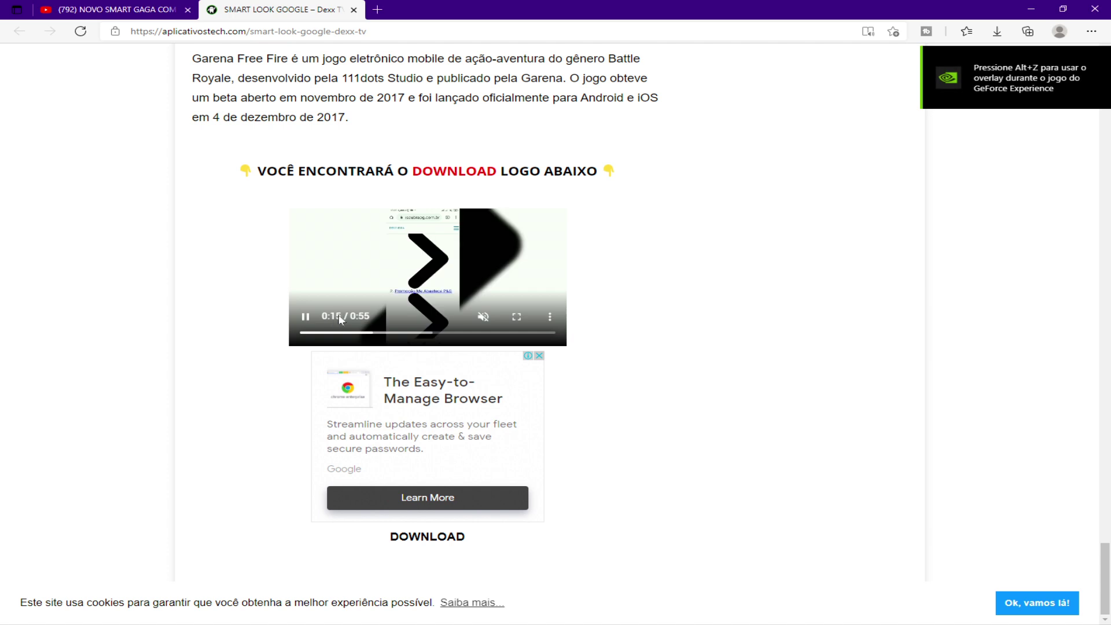
click(420, 538)
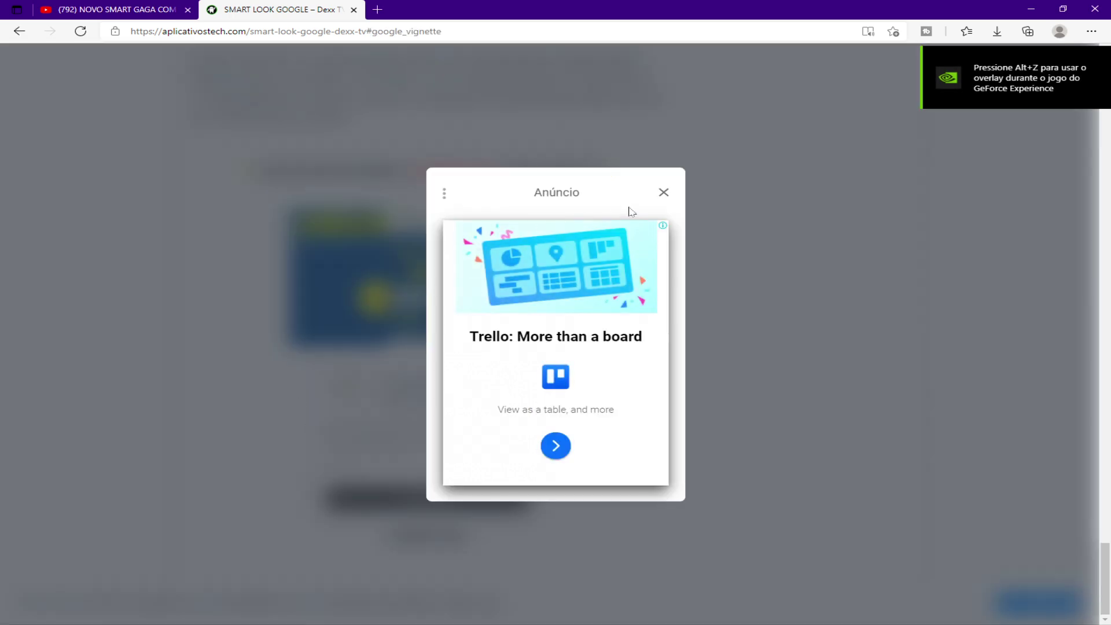
click(664, 193)
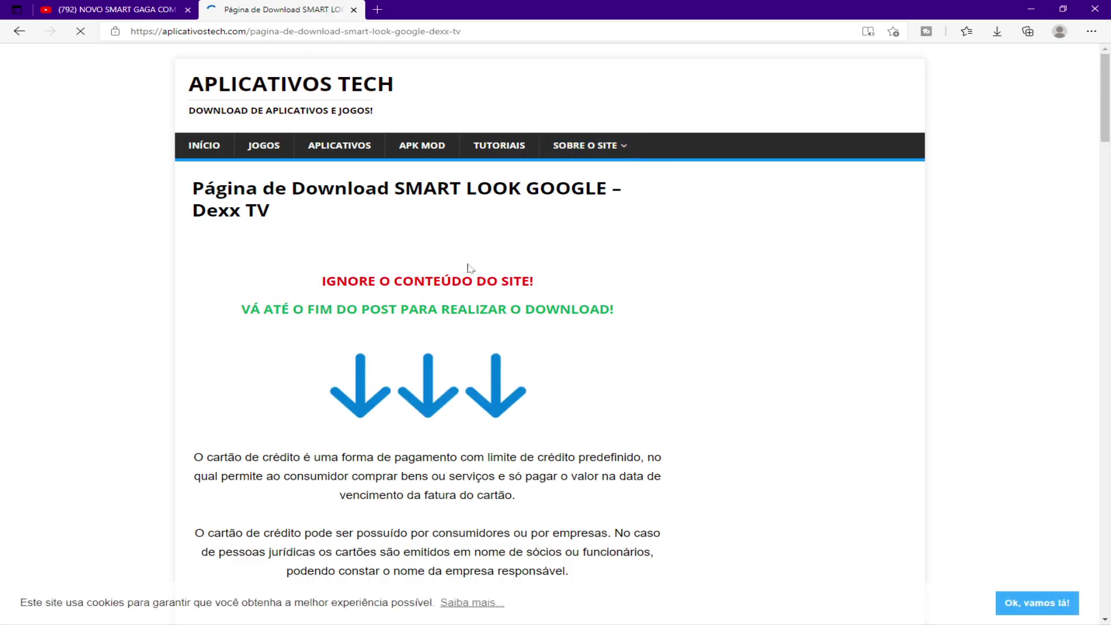
Step: Follow the DOWNLOAD link at the end of the SMART LOOK GOOGLE download page
scroll(463, 272, down, 20)
scroll(444, 282, down, 20)
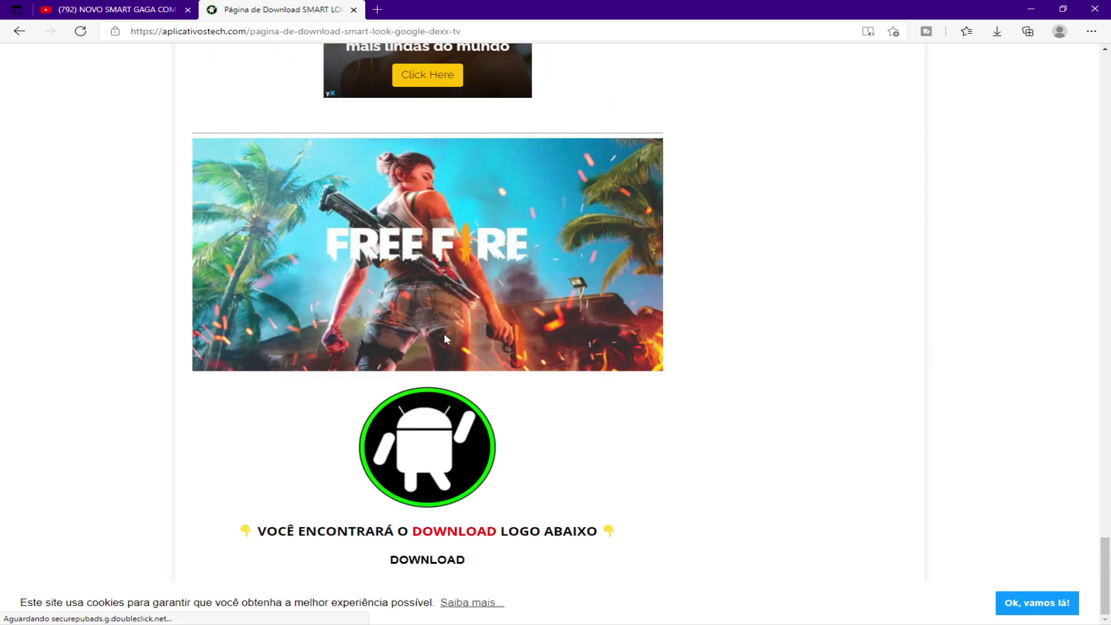
click(412, 561)
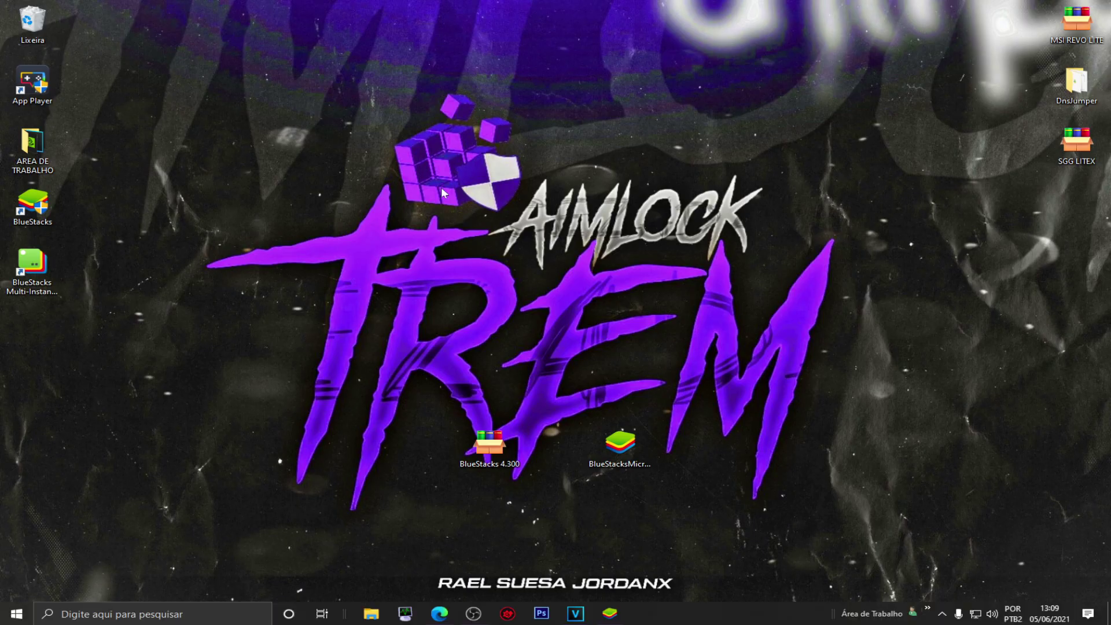
Step: Switch to BlueStacks, dismiss the Google Play sign-in prompt and go through the introductory tips to the end
click(609, 614)
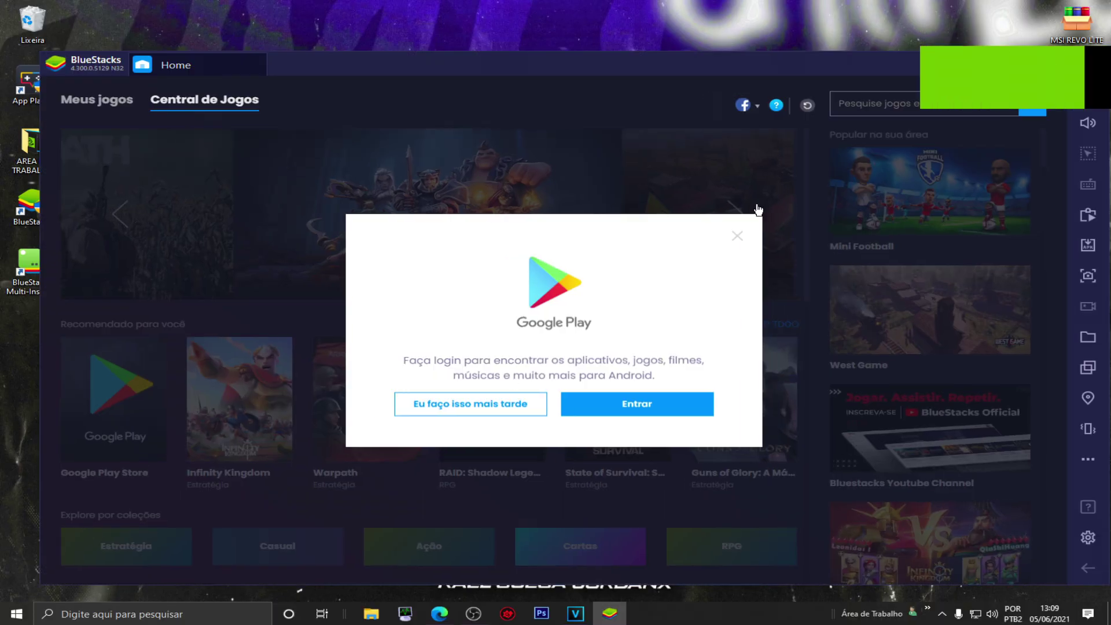
click(745, 237)
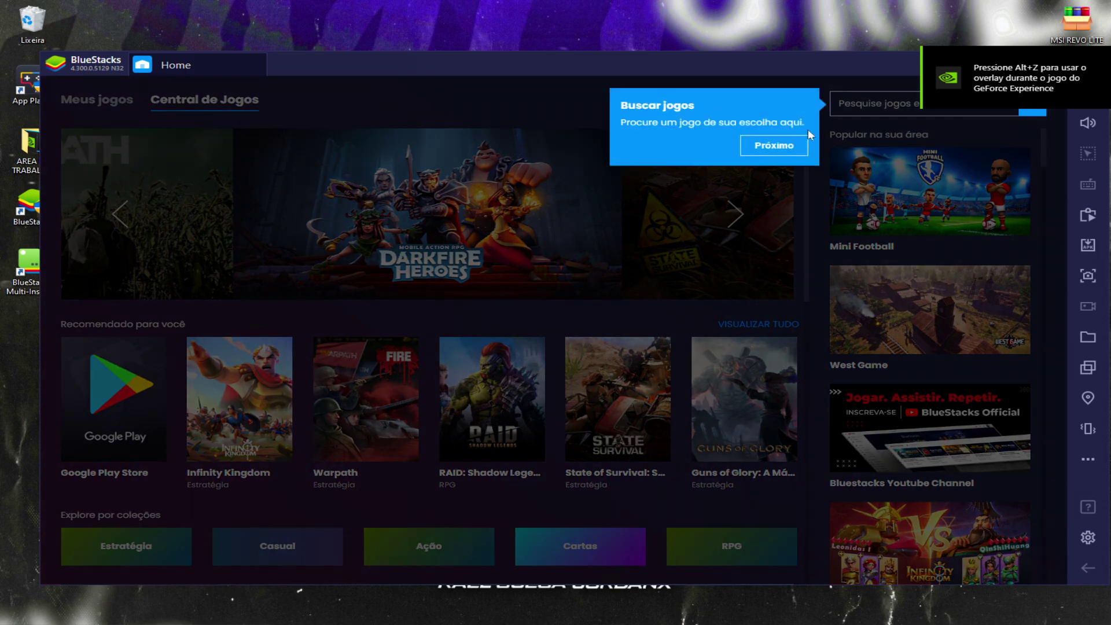
click(778, 146)
click(434, 159)
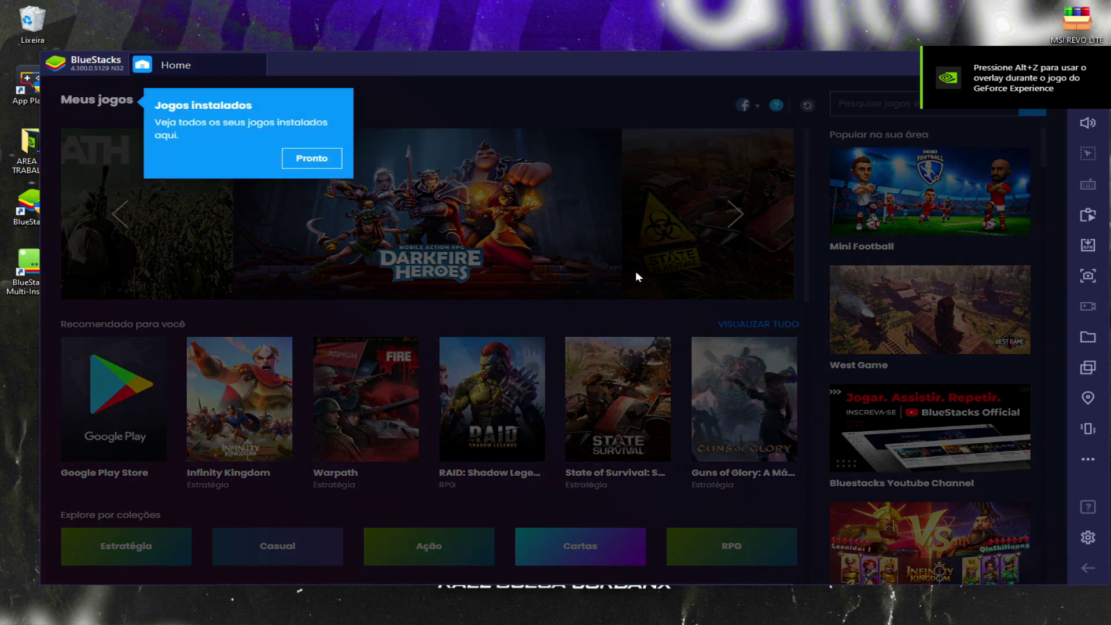
click(312, 158)
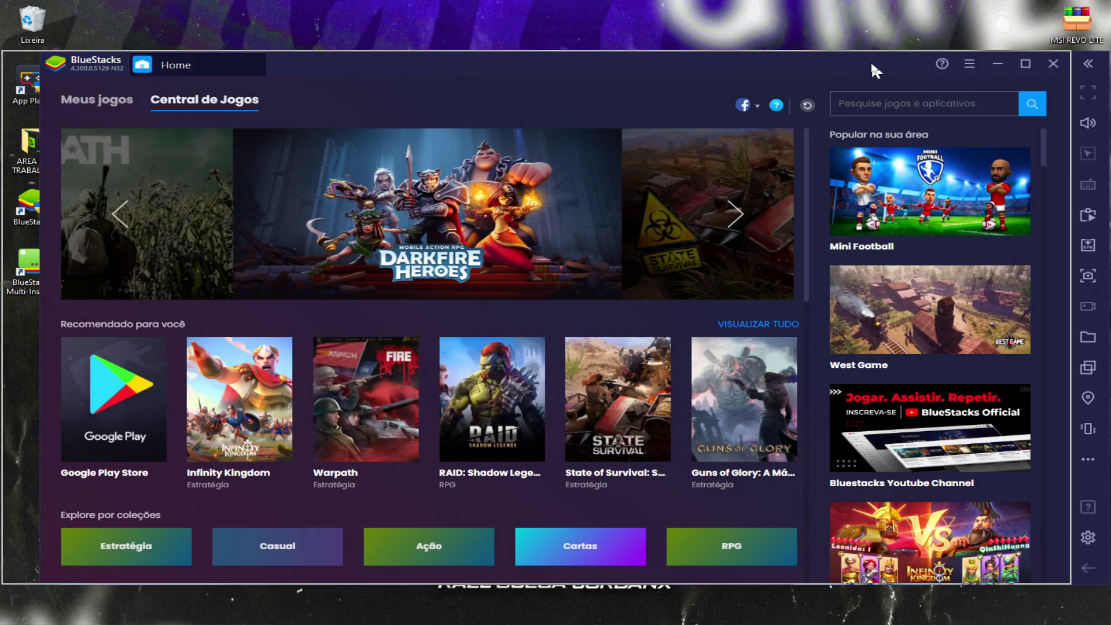
Step: Collapse the BlueStacks side toolbar, cancel closing the emulator and show the Meus jogos page
click(1087, 63)
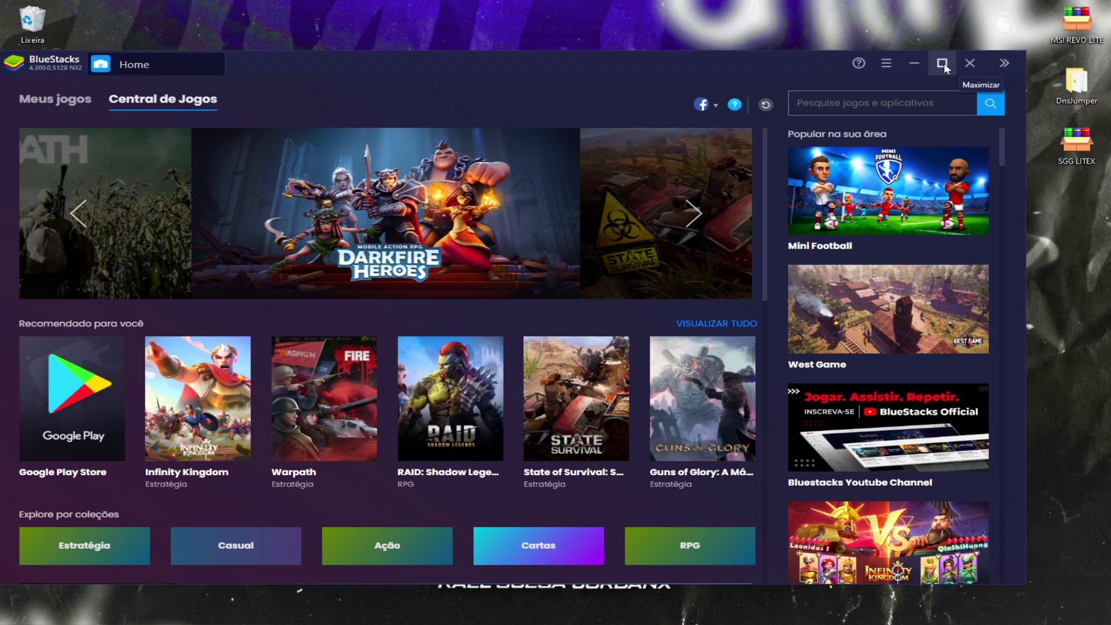
click(969, 63)
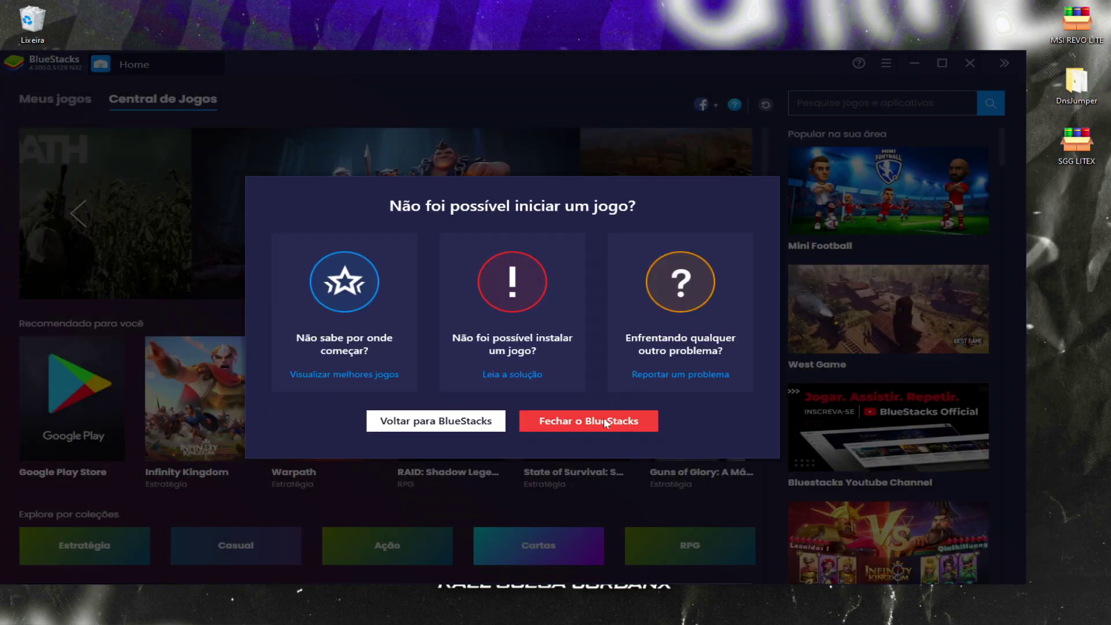
click(491, 412)
click(65, 112)
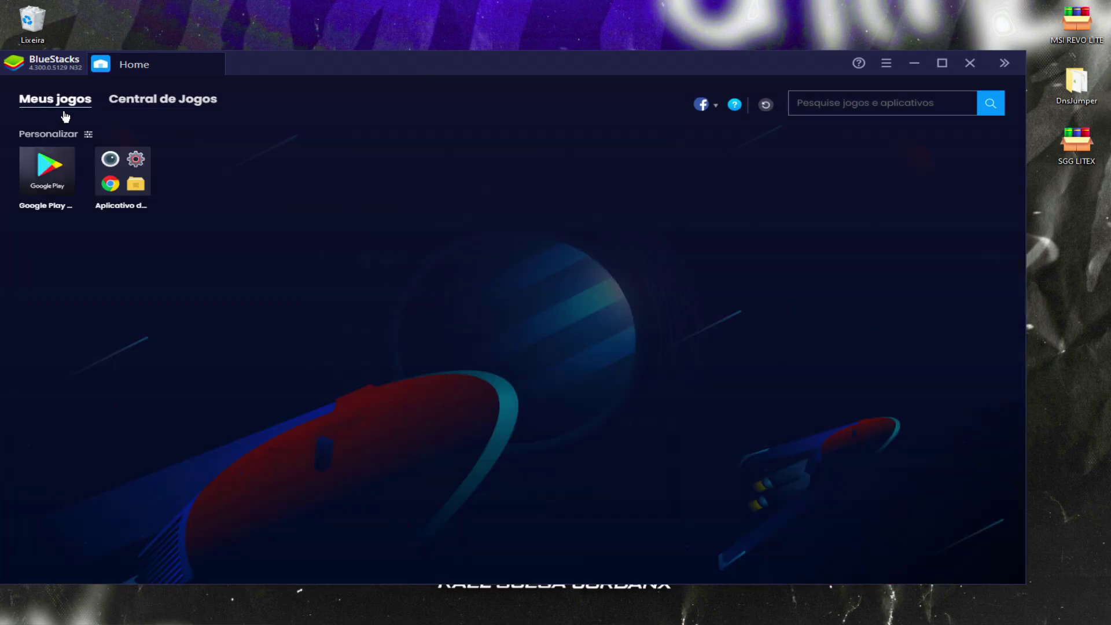
Step: Close the BlueStacks emulator, confirming the exit, and refresh the desktop
click(969, 63)
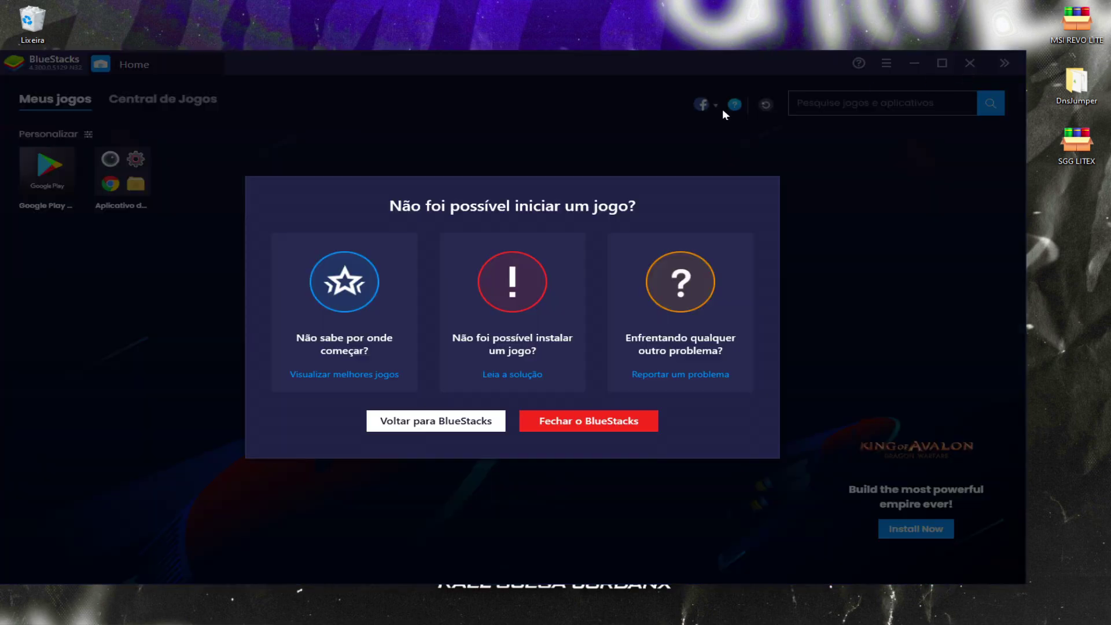
click(588, 421)
right_click(192, 154)
click(340, 192)
right_click(354, 214)
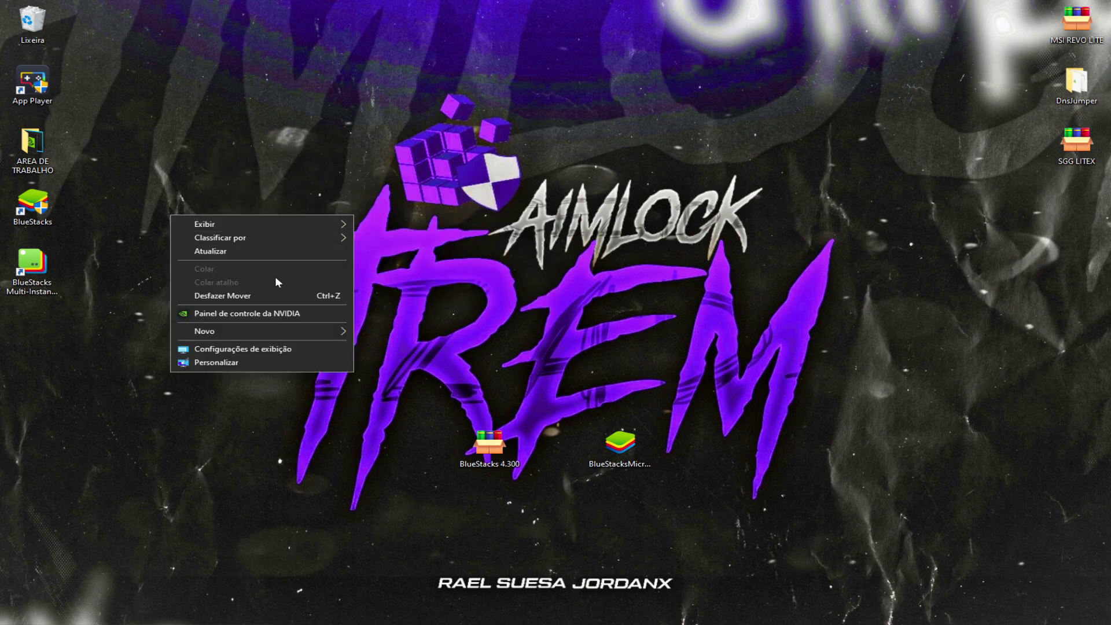
click(244, 251)
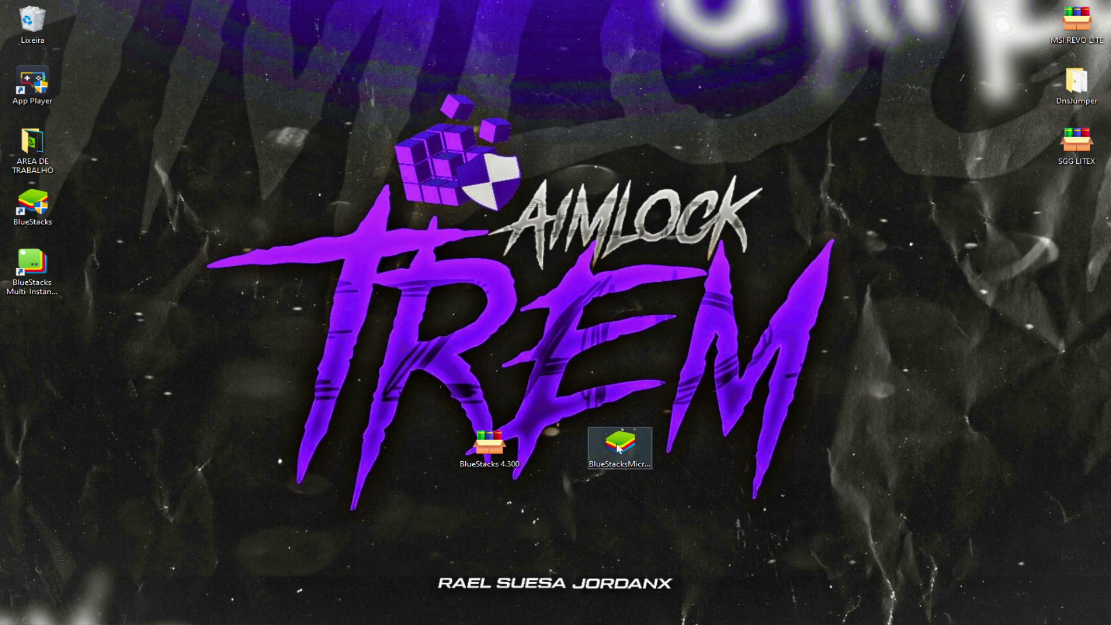
Step: Arrange the BlueStacks shortcut and the BlueStacksMicr... installer on either side of the BlueStacks 4.300 file on the desktop
drag(51, 210, 414, 459)
drag(619, 448, 556, 452)
click(419, 446)
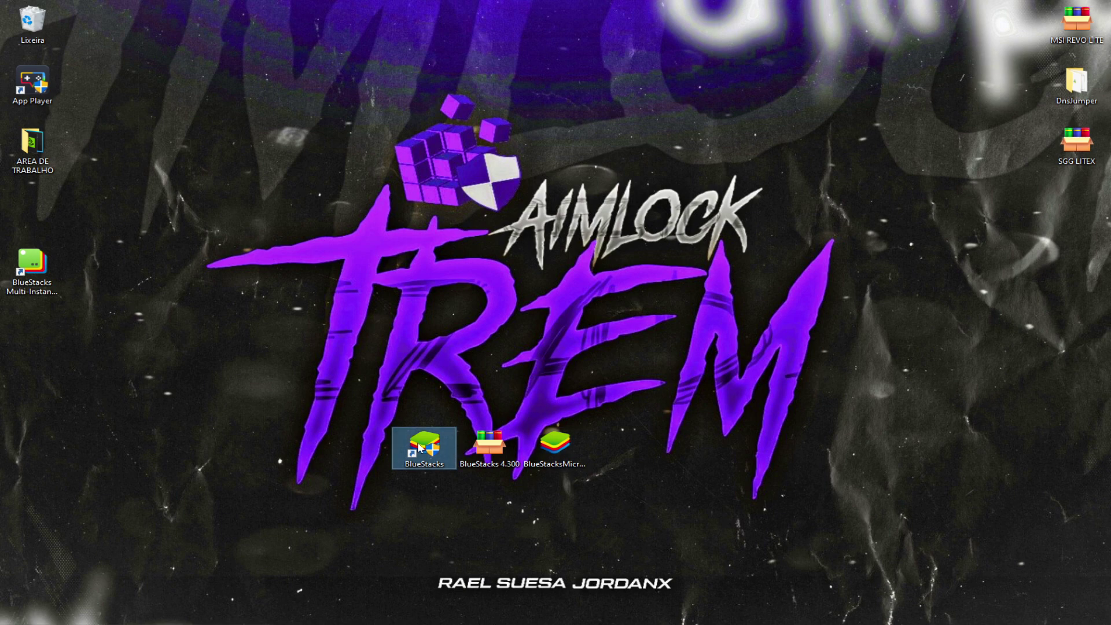
Step: Open the file location of the BlueStacks desktop shortcut and browse to the ProgramData folder on drive C
right_click(420, 445)
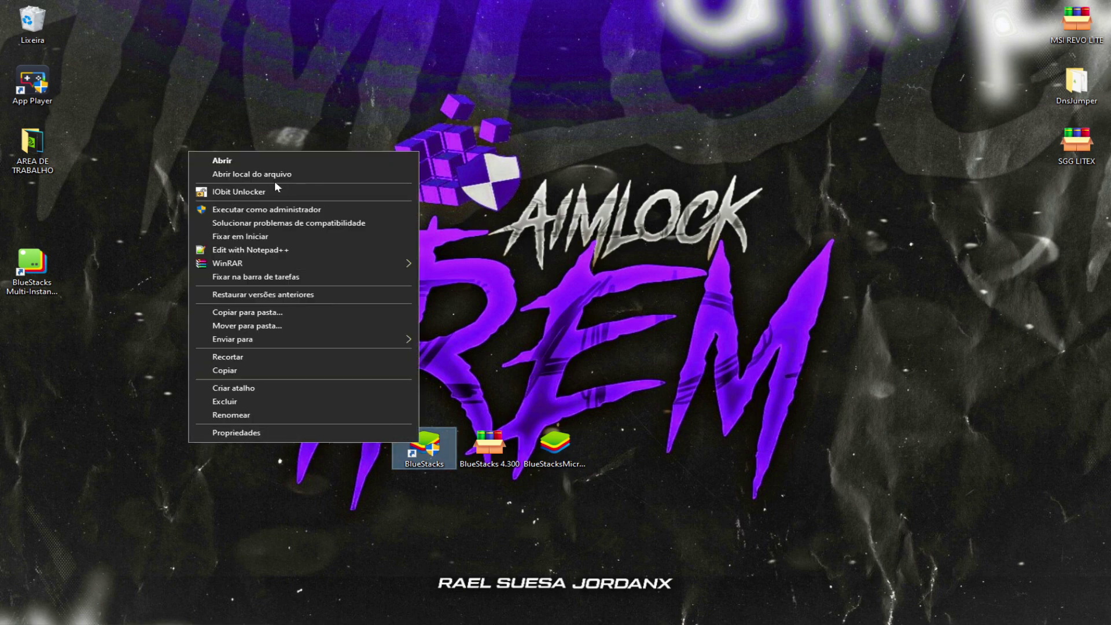
click(260, 175)
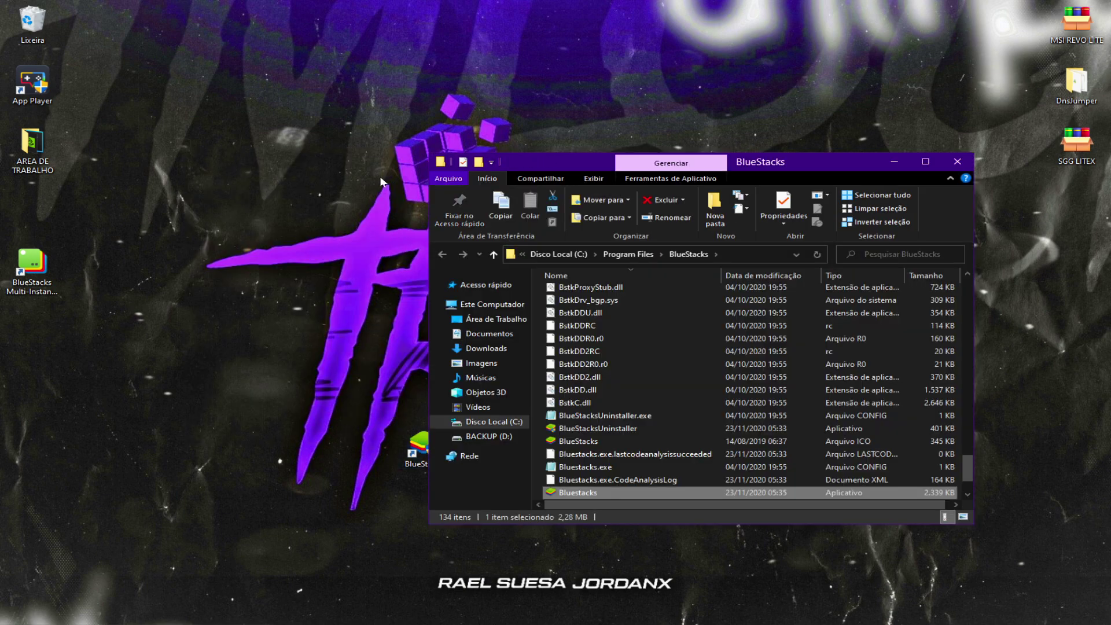
click(925, 161)
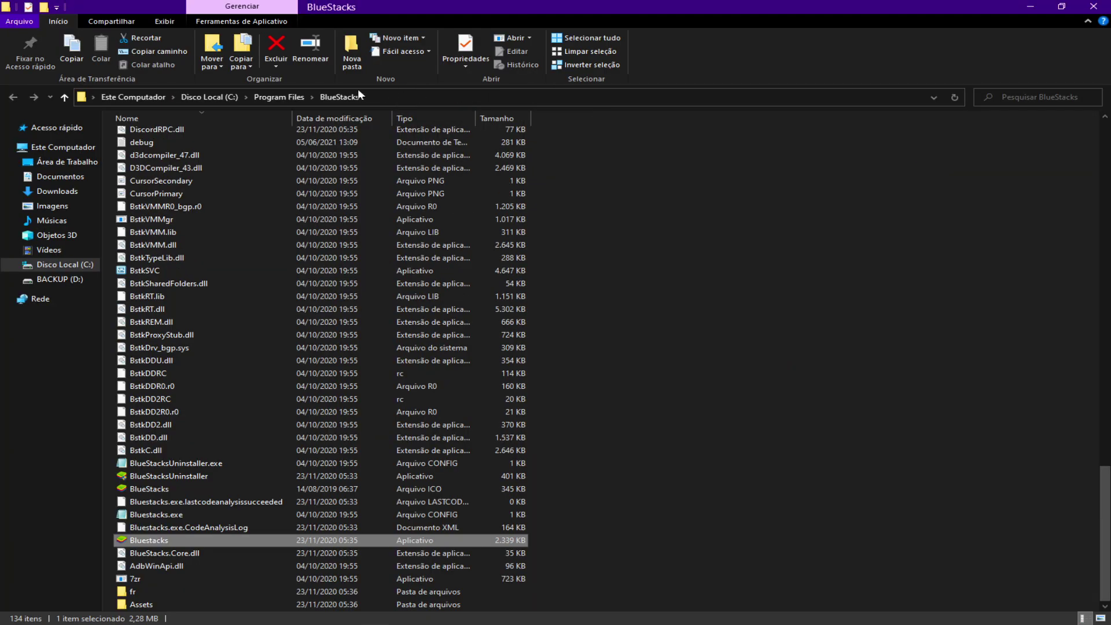
click(219, 97)
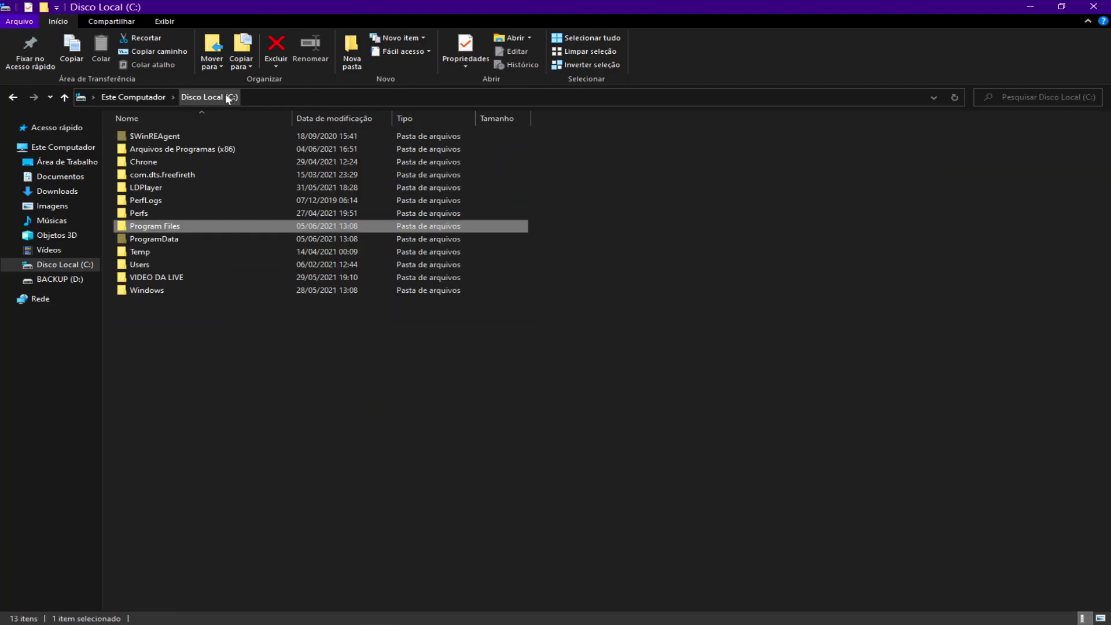
double_click(156, 239)
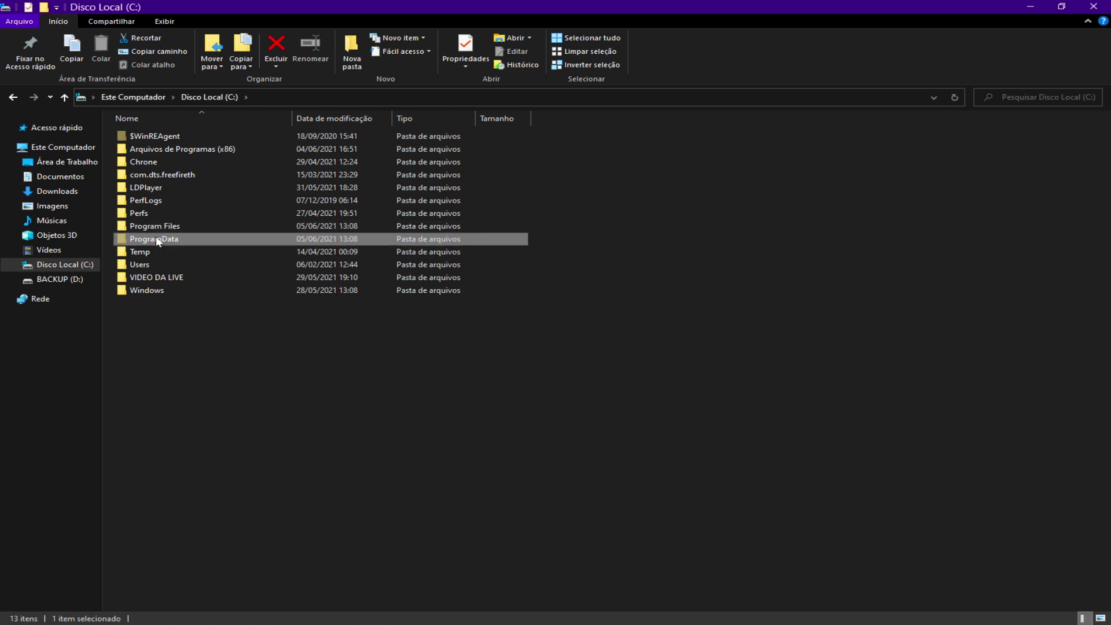
Step: Try to delete the BlueStacks folder from ProgramData with administrator permission, cancel the operation and minimize the window
click(169, 200)
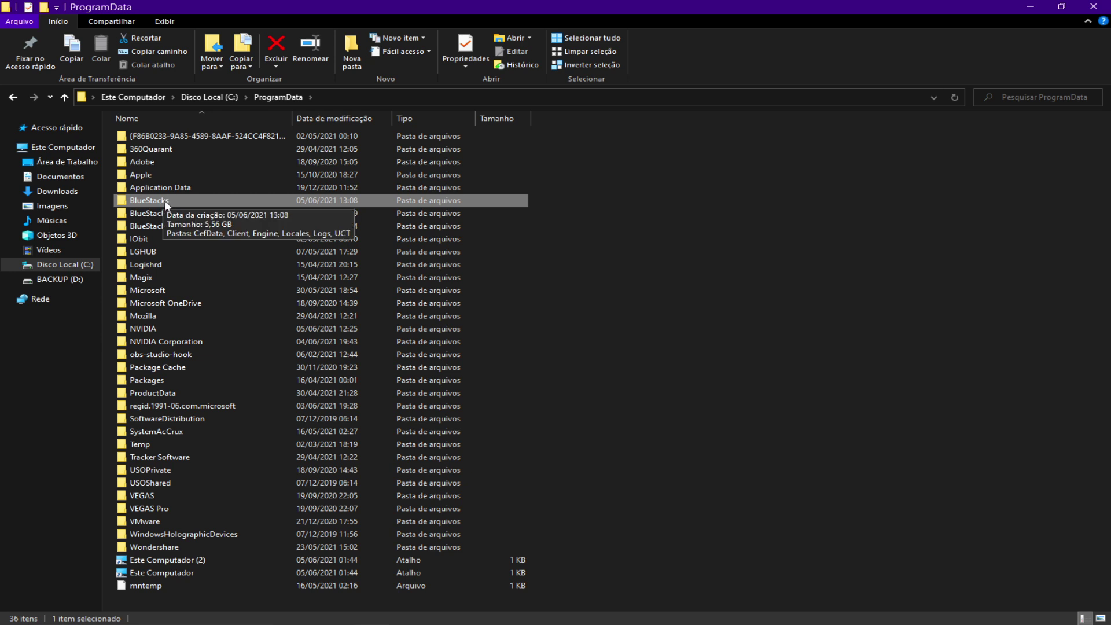
right_click(165, 202)
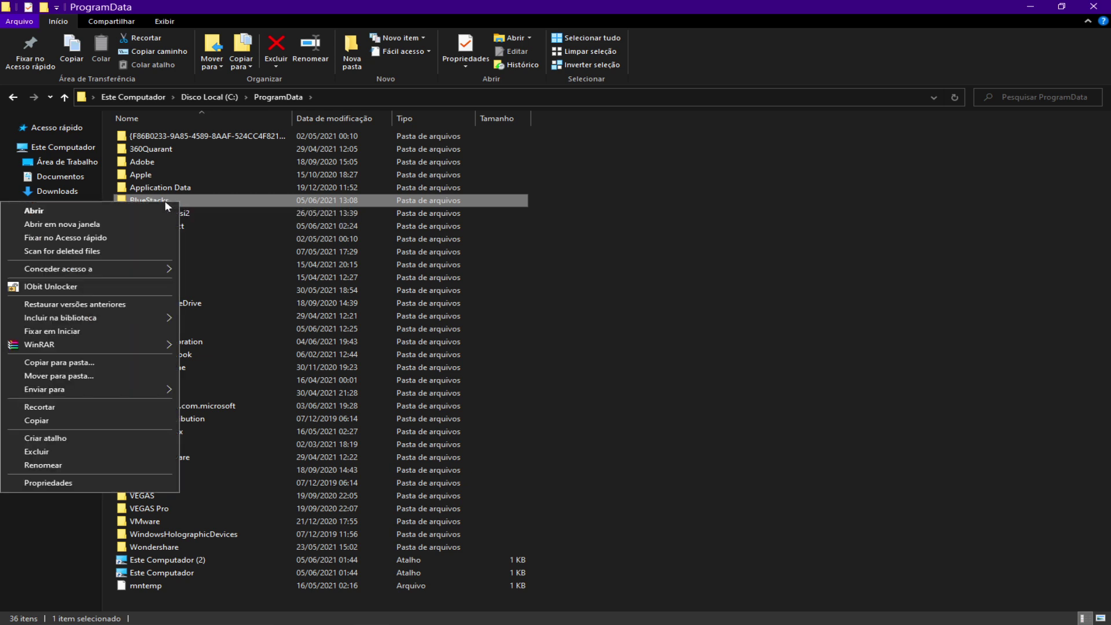
click(57, 451)
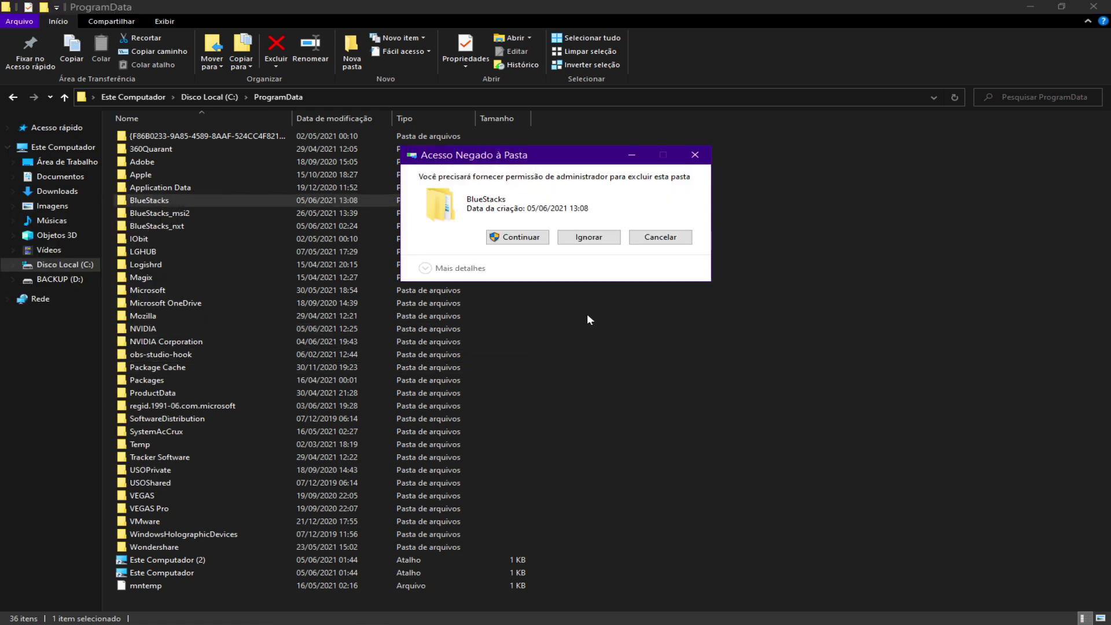
click(518, 238)
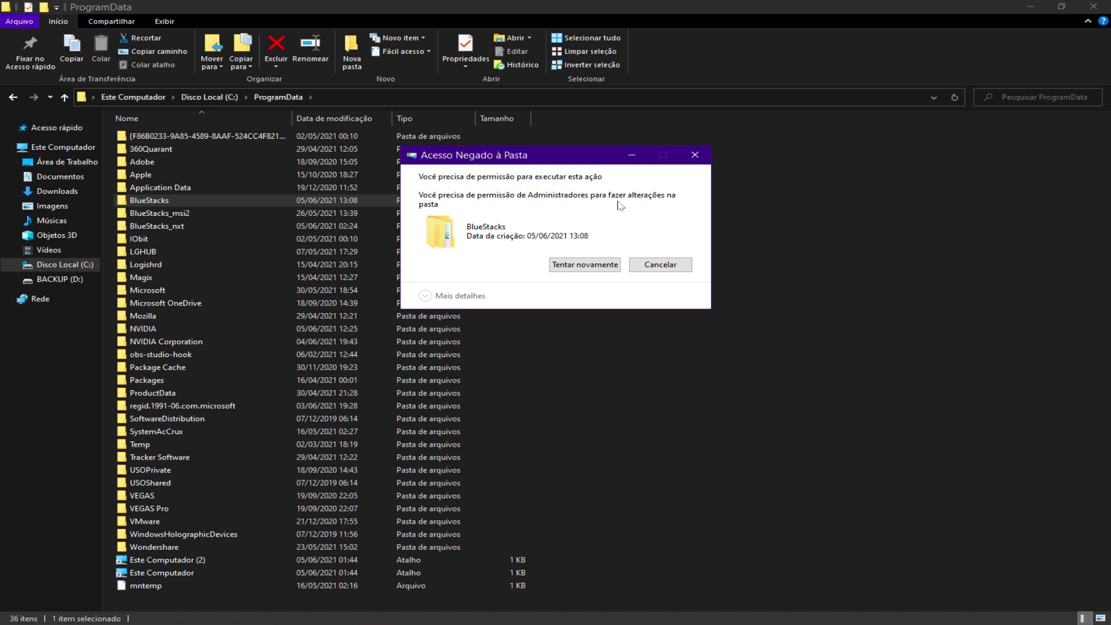
click(568, 261)
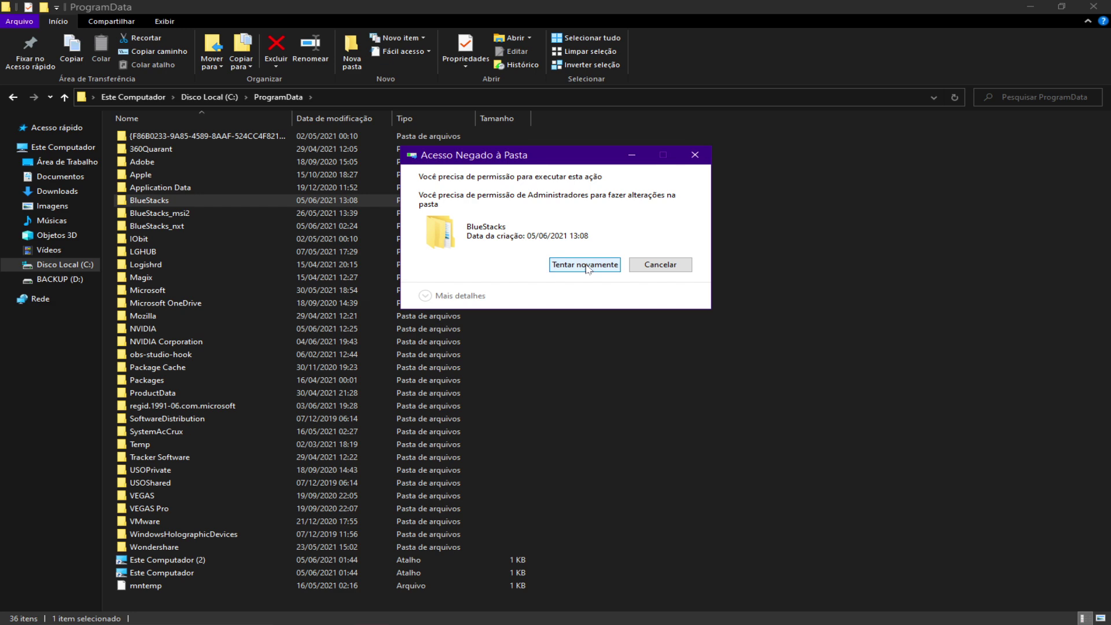
click(669, 265)
click(1030, 6)
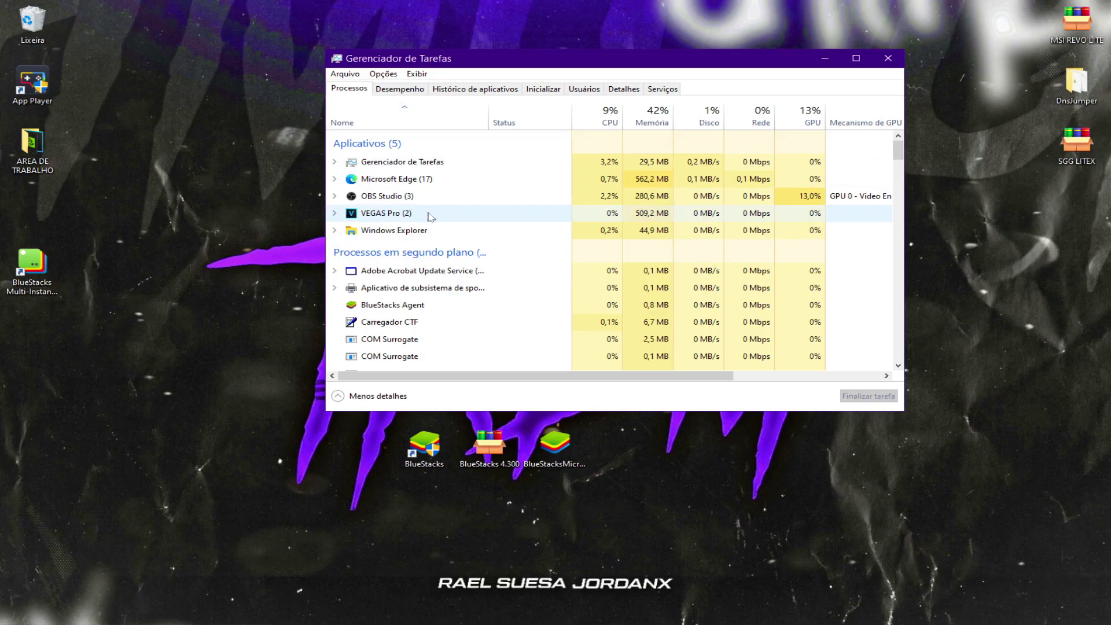
Step: End the BlueStacks Agent background process in Task Manager
scroll(495, 215, down, 2)
click(445, 270)
click(867, 396)
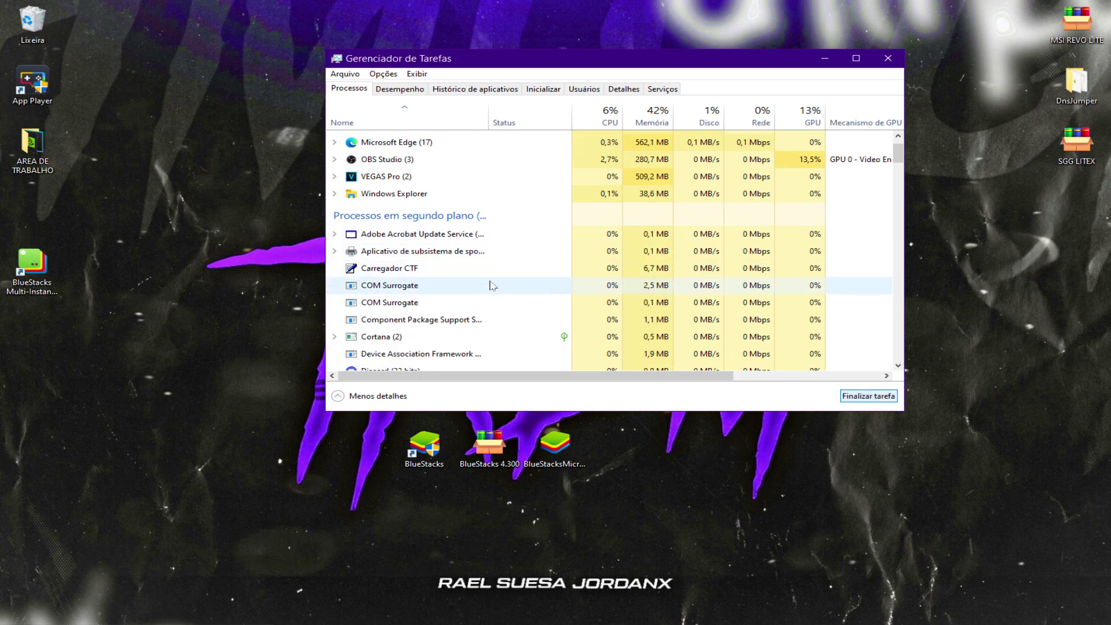
drag(899, 157, 861, 151)
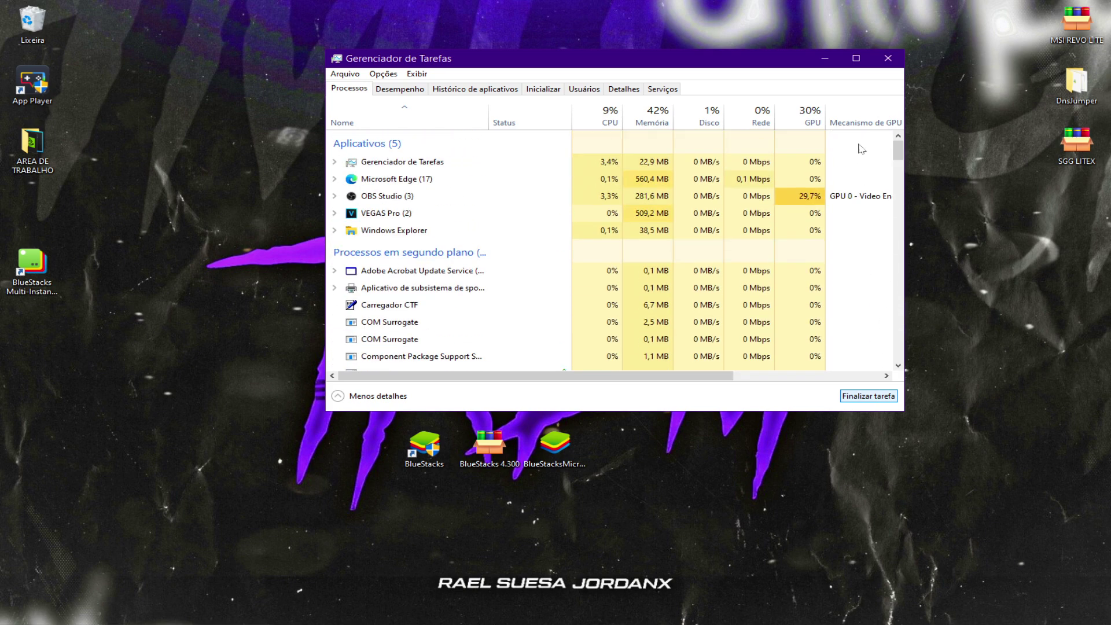
Step: Examine Task Manager's detailed process list for any remaining BlueStacks processes, and minimize Task Manager
click(615, 91)
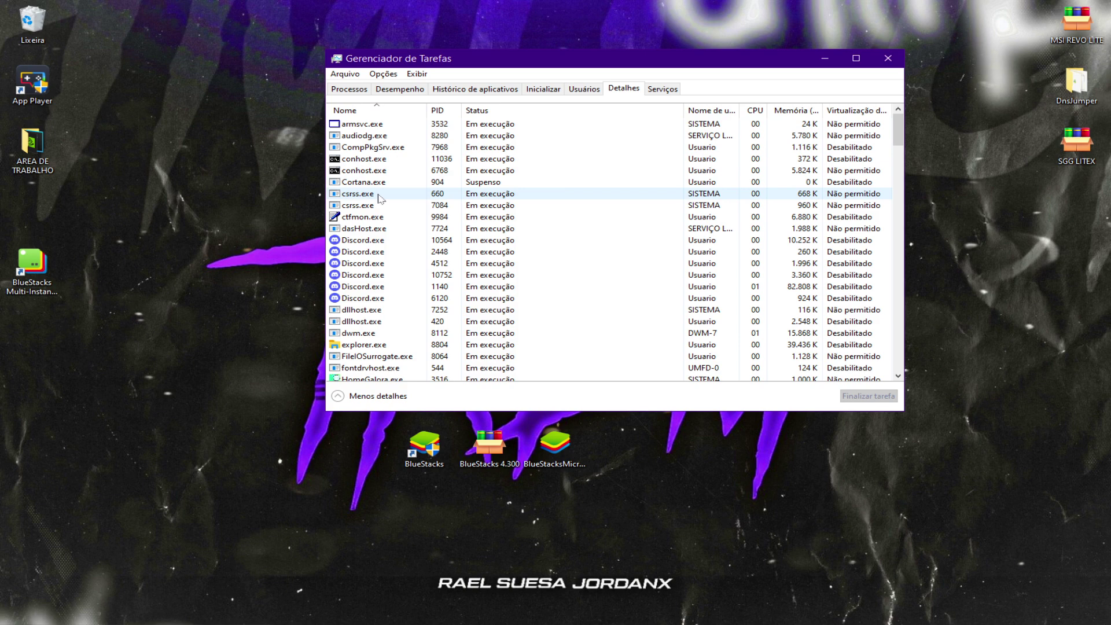
scroll(394, 267, down, 1)
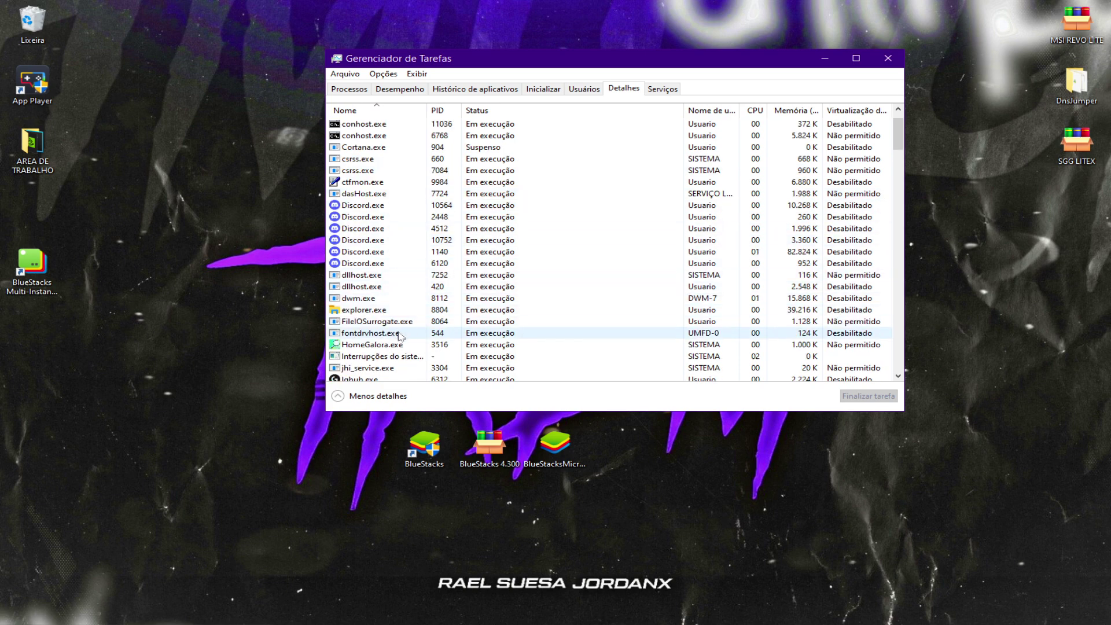
scroll(403, 335, up, 1)
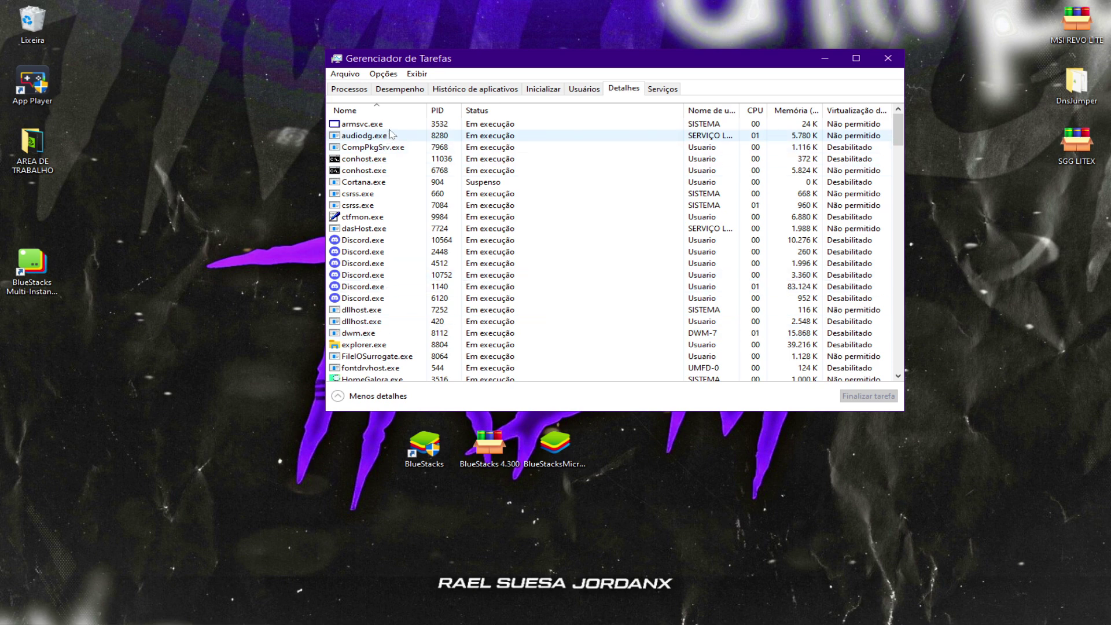
scroll(426, 266, down, 2)
scroll(435, 303, down, 15)
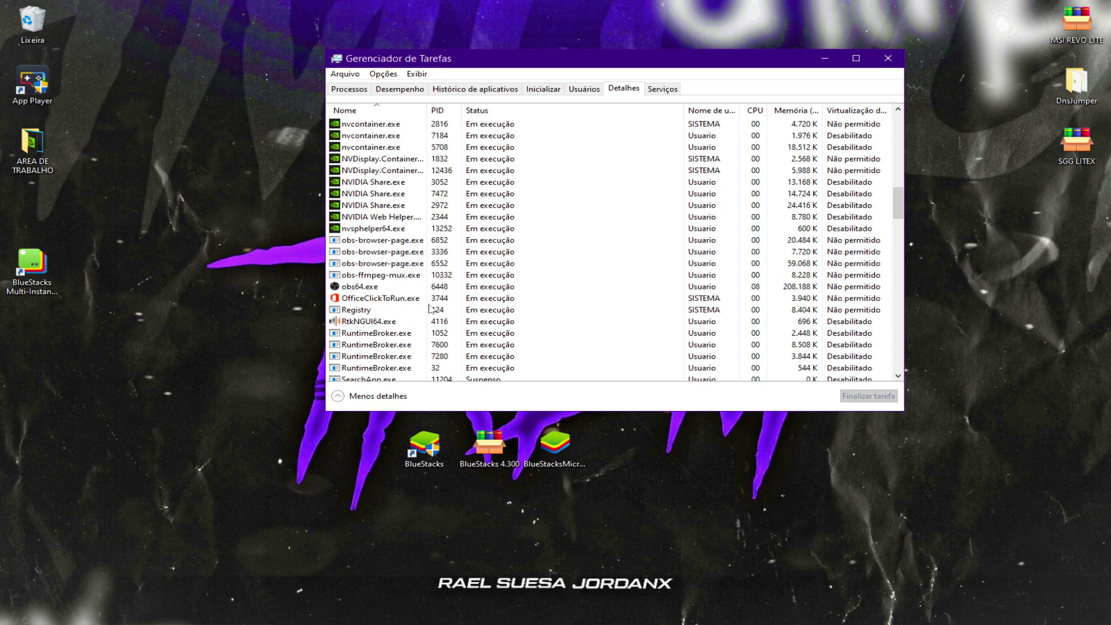
scroll(429, 308, down, 3)
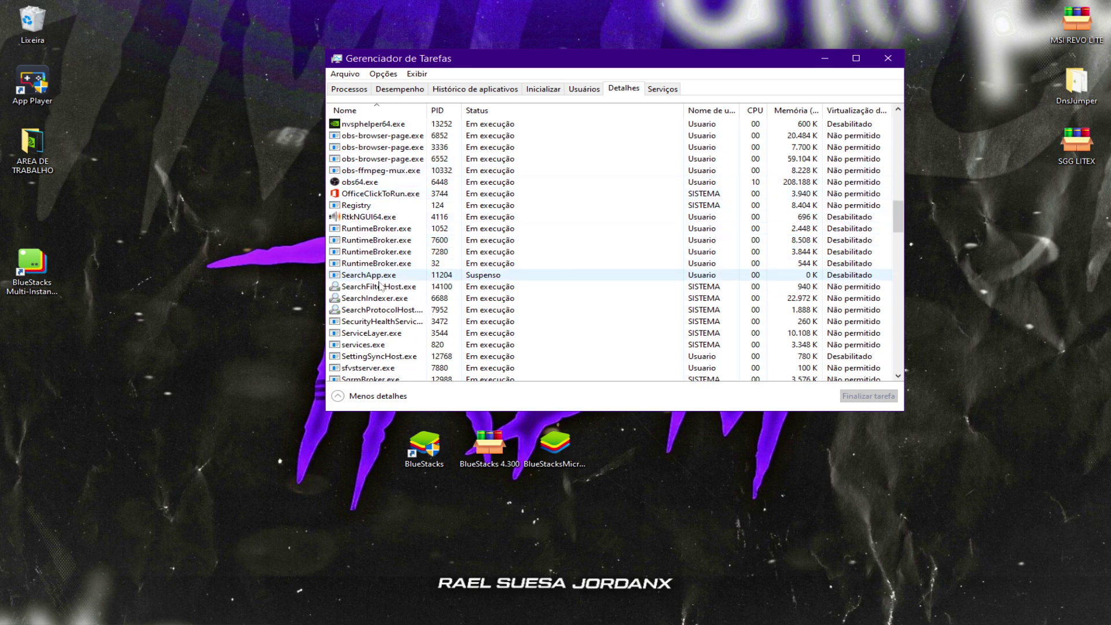
scroll(380, 286, down, 10)
scroll(388, 325, down, 12)
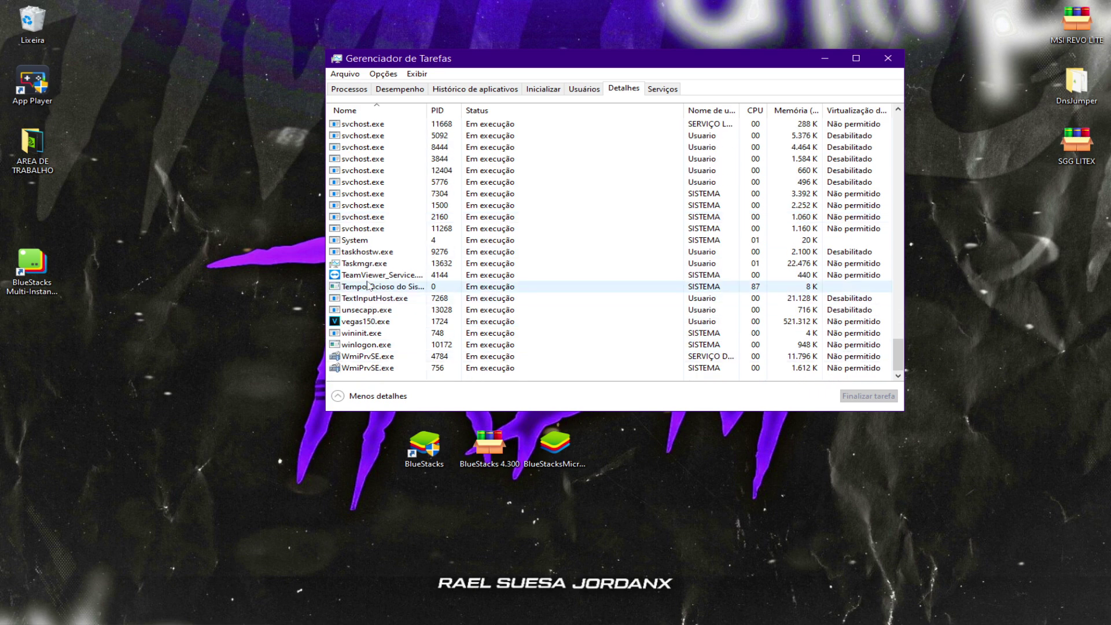
scroll(469, 266, up, 6)
scroll(409, 218, up, 10)
scroll(390, 183, up, 20)
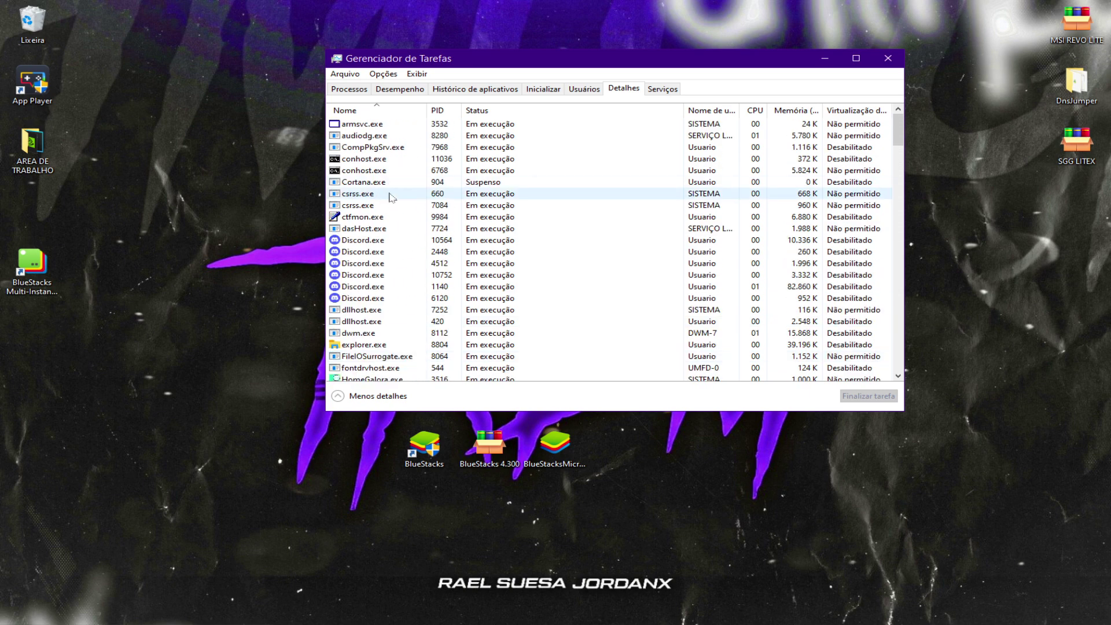
click(439, 123)
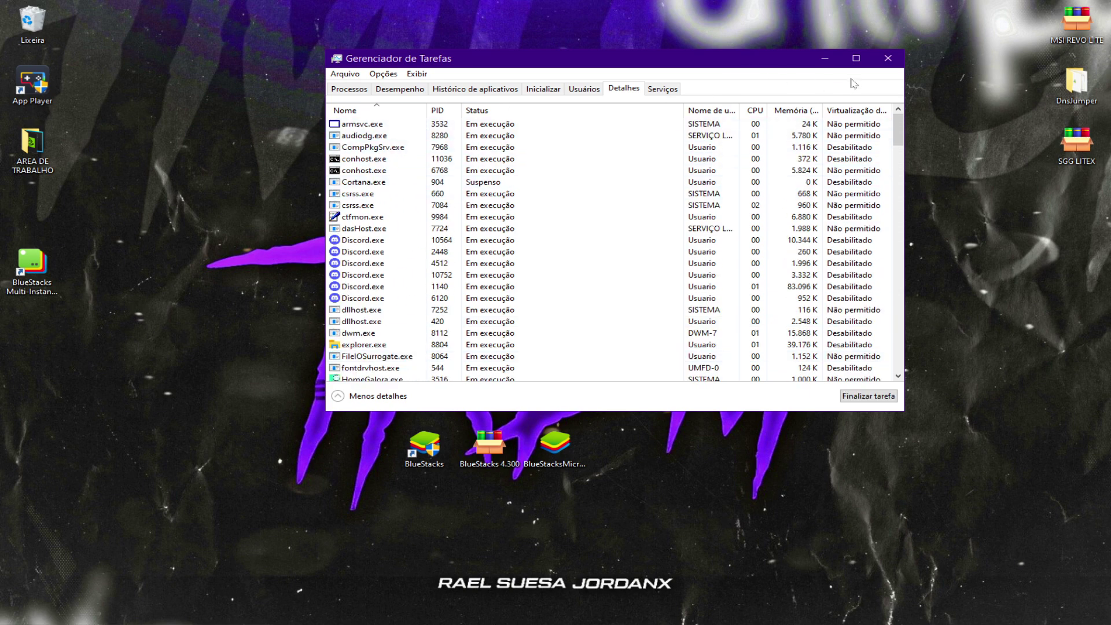
click(822, 58)
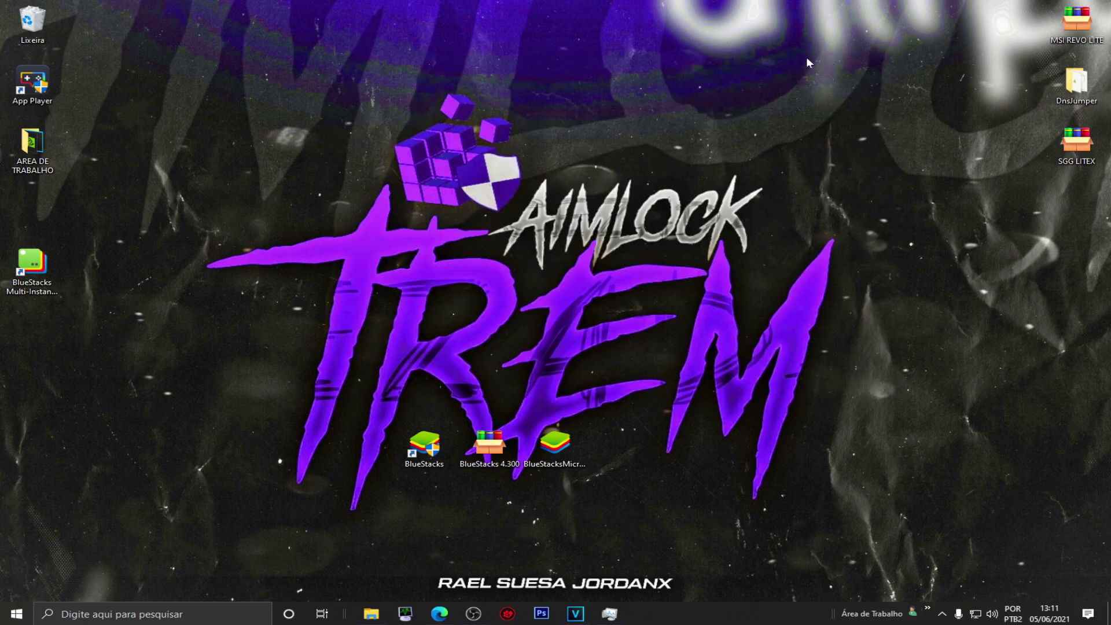
Step: Reopen the BlueStacks shortcut's file location and navigate up through Program Files and drive C into ProgramData
right_click(422, 438)
click(269, 170)
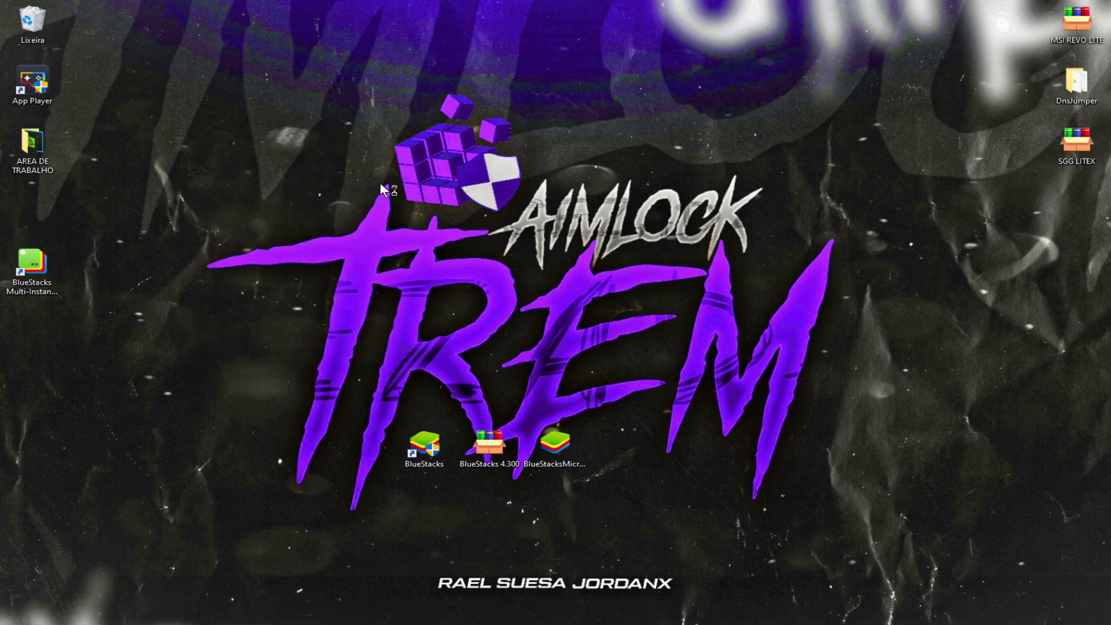
click(943, 177)
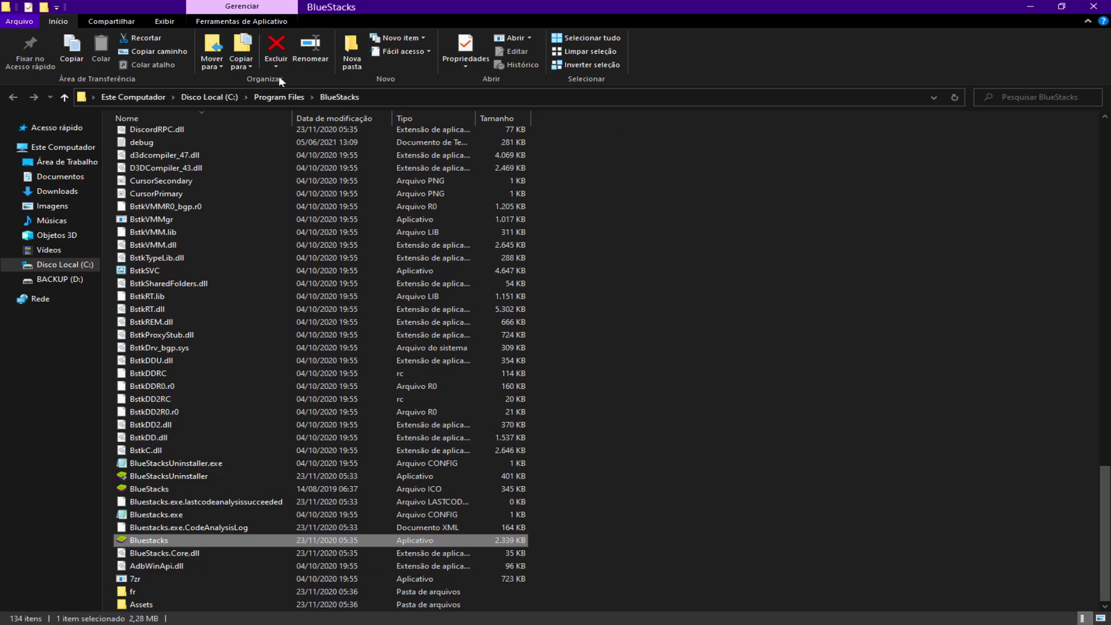
click(290, 95)
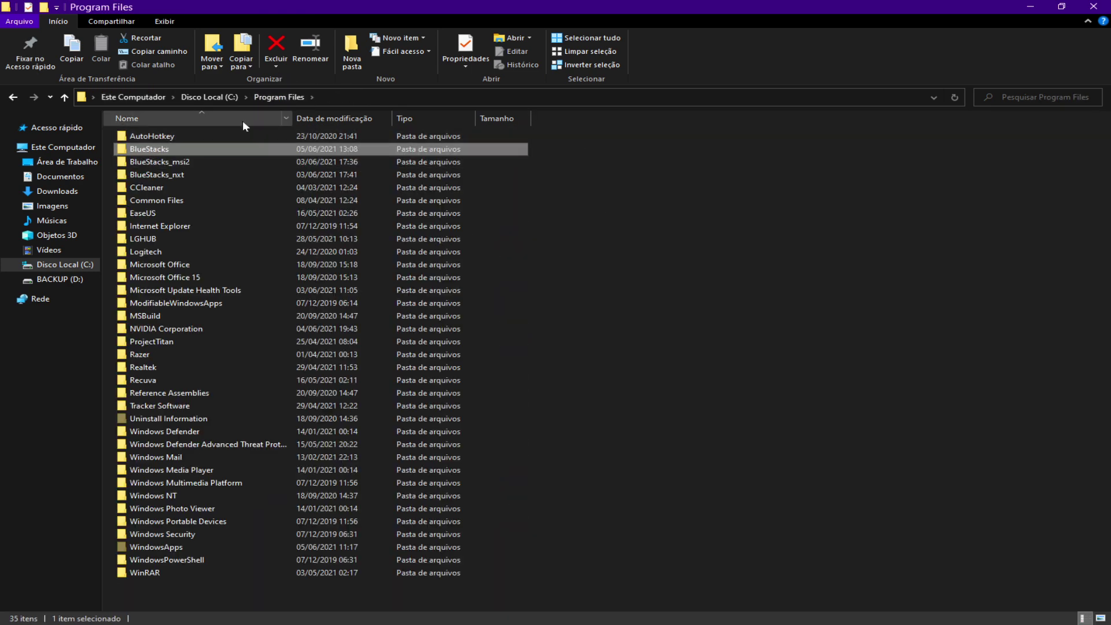
click(213, 97)
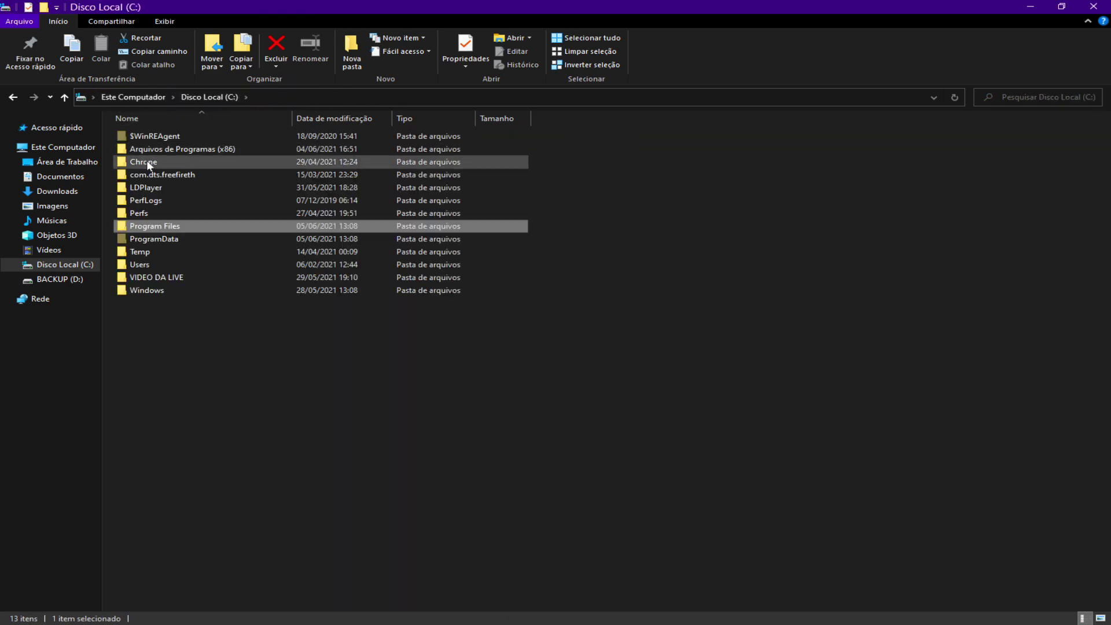
double_click(147, 237)
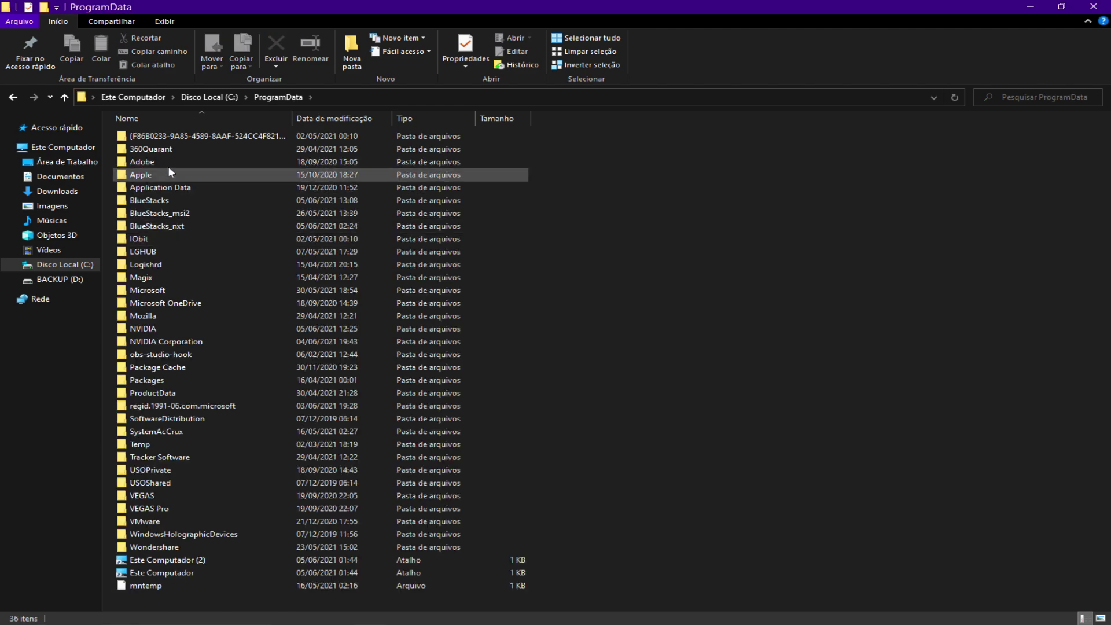
Step: Delete the BlueStacks folder from ProgramData and minimize the folder window
right_click(174, 200)
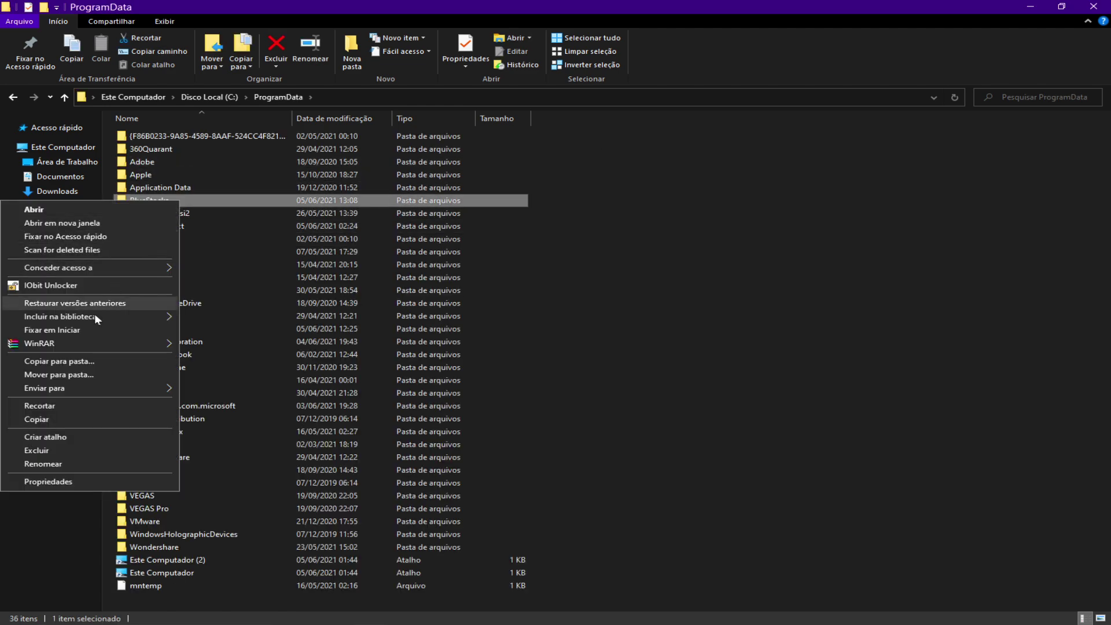
click(50, 446)
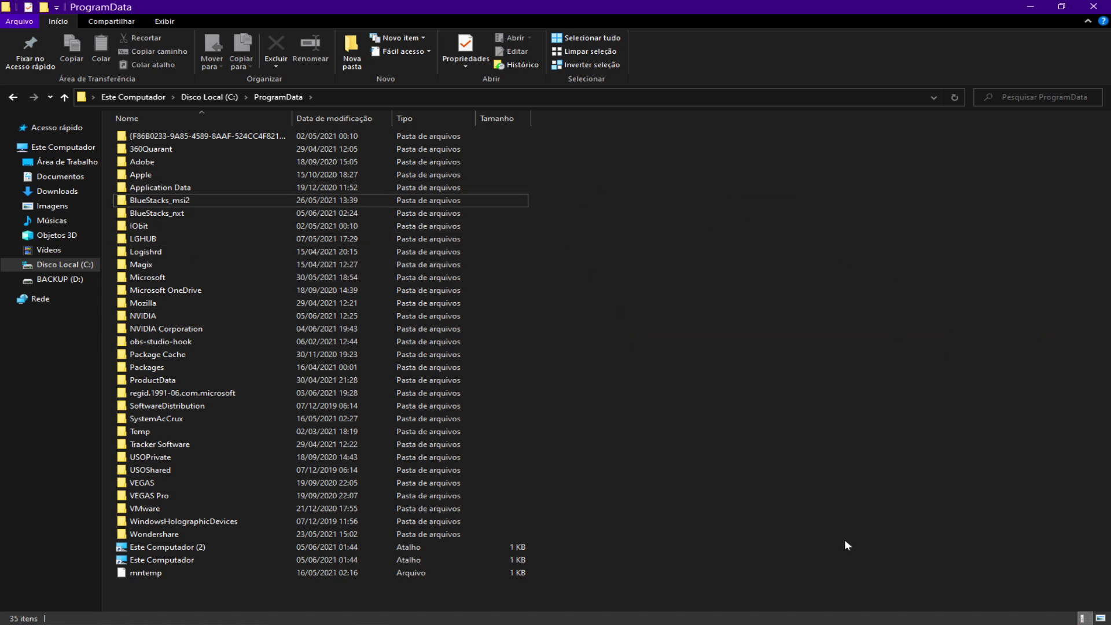
click(1025, 8)
Step: Extract the BlueStacks 4.300 archive directly onto the desktop with WinRAR
drag(489, 445, 668, 266)
right_click(669, 266)
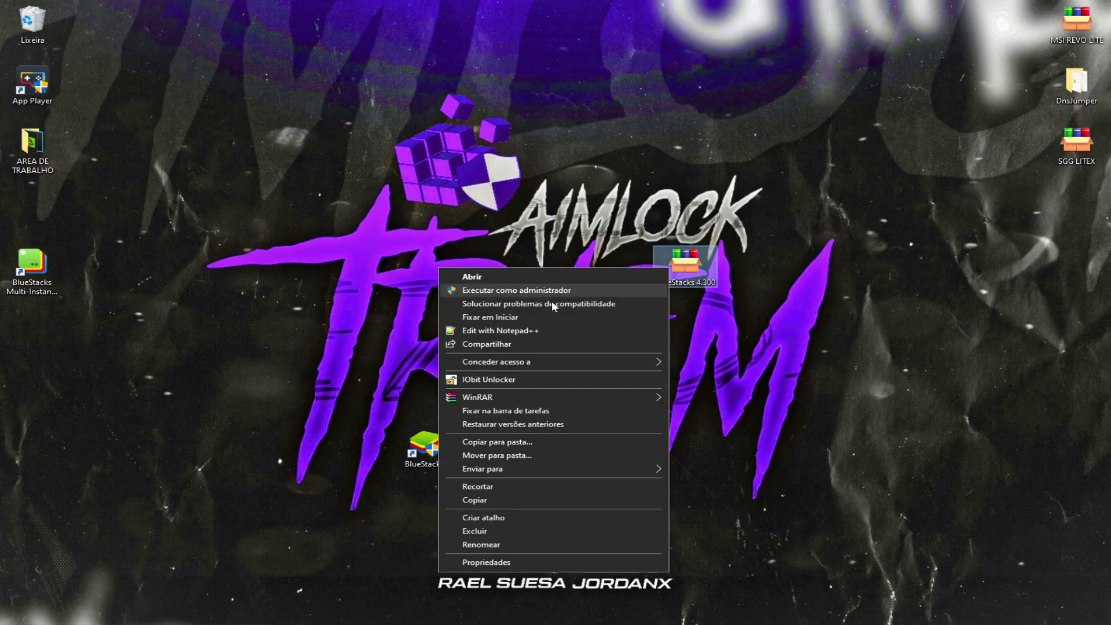
mouse_move(524, 398)
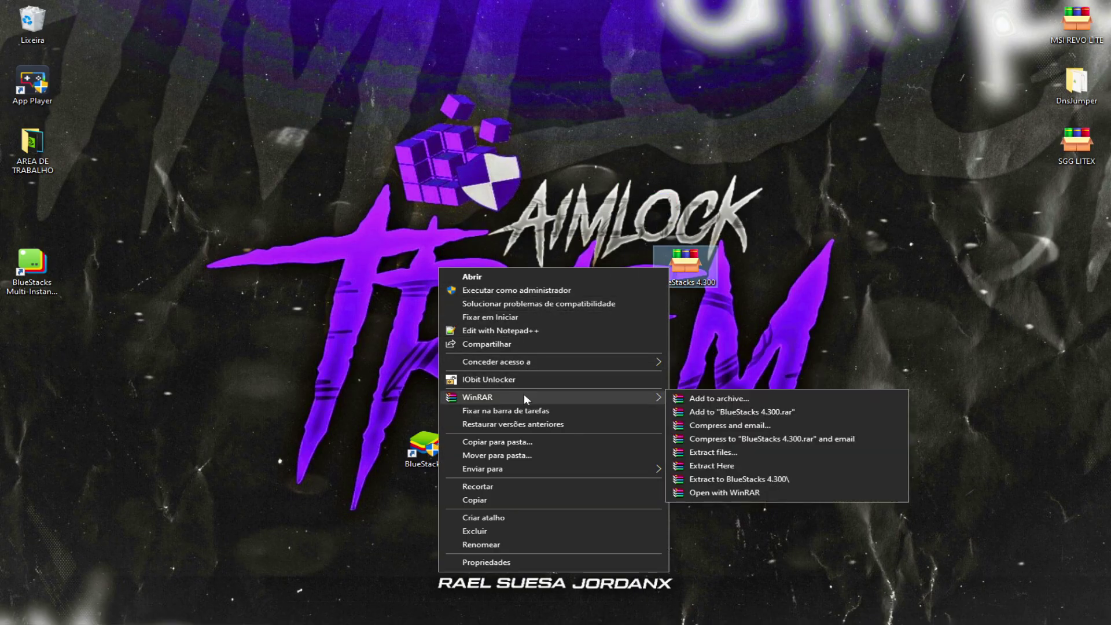
click(716, 465)
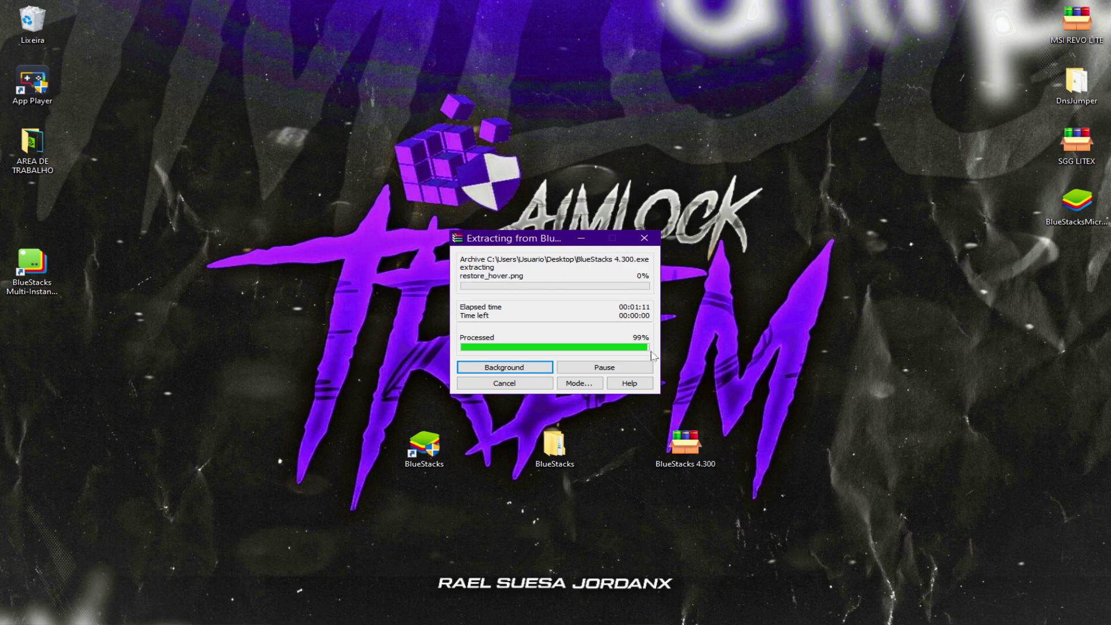
Step: Move the extracted BlueStacks folder to a free spot on the desktop, inspect its subfolders, and close it
drag(552, 463, 588, 348)
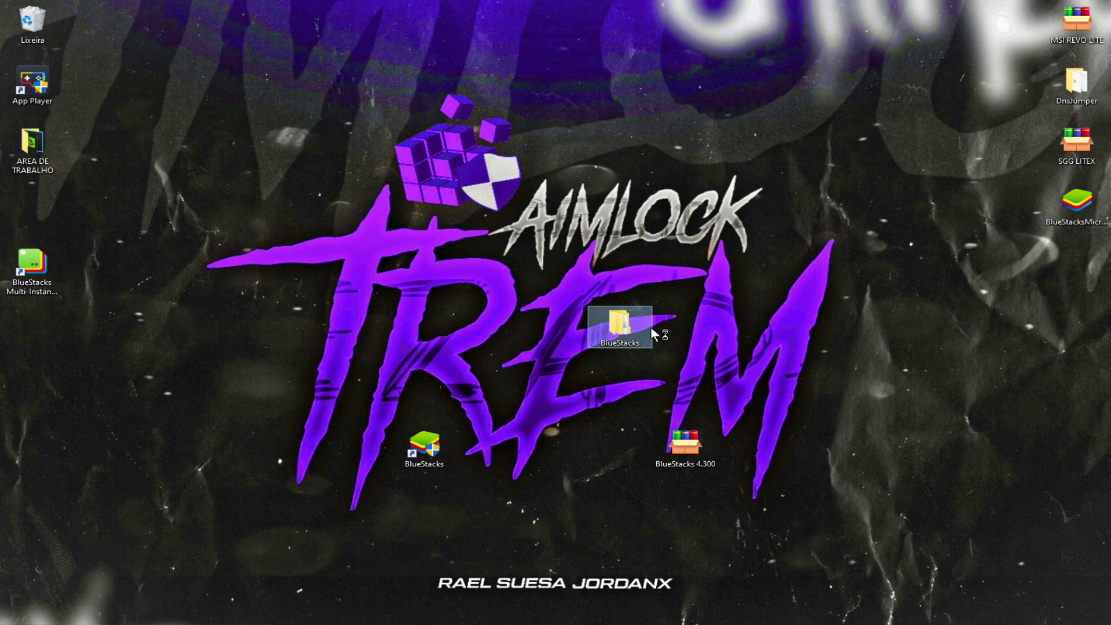
double_click(619, 326)
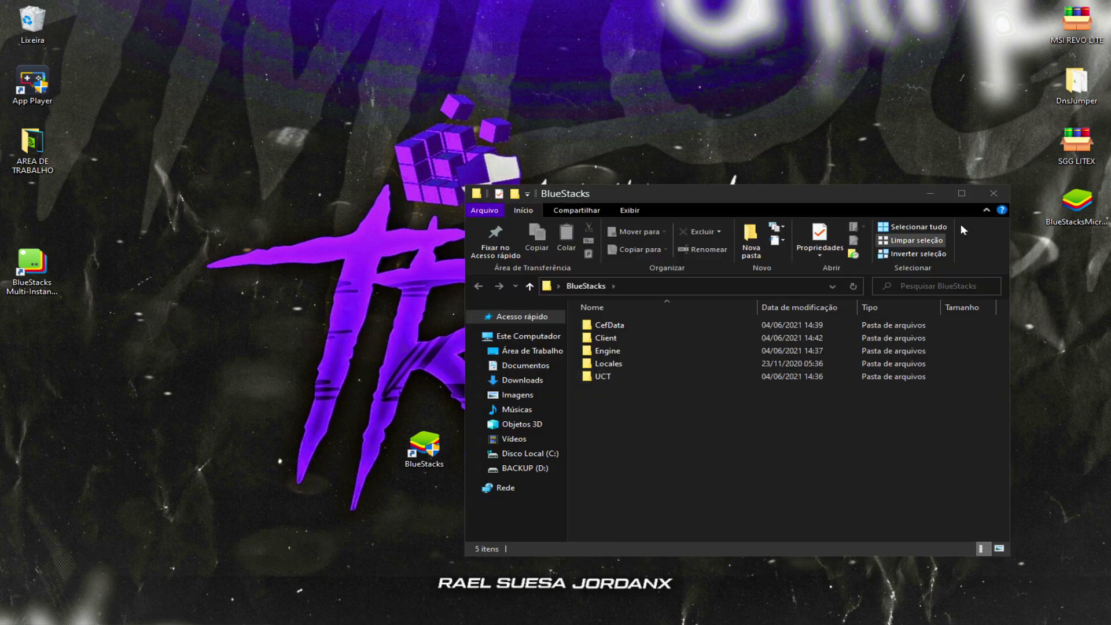
click(993, 193)
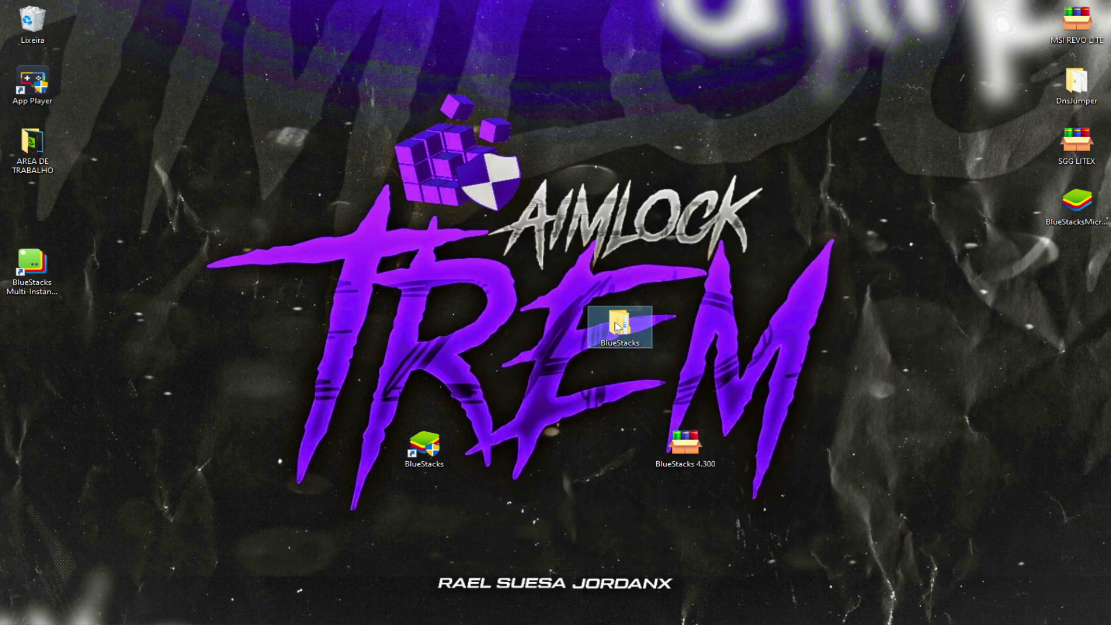
Step: Move the extracted BlueStacks folder from the desktop into ProgramData and close the ProgramData window
right_click(617, 327)
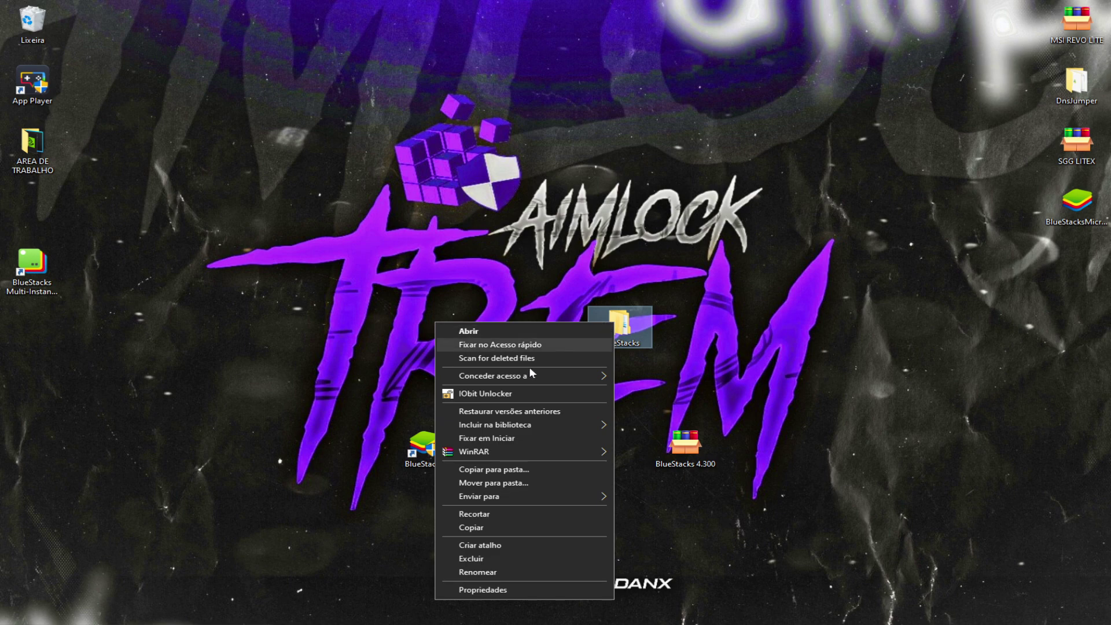
click(488, 514)
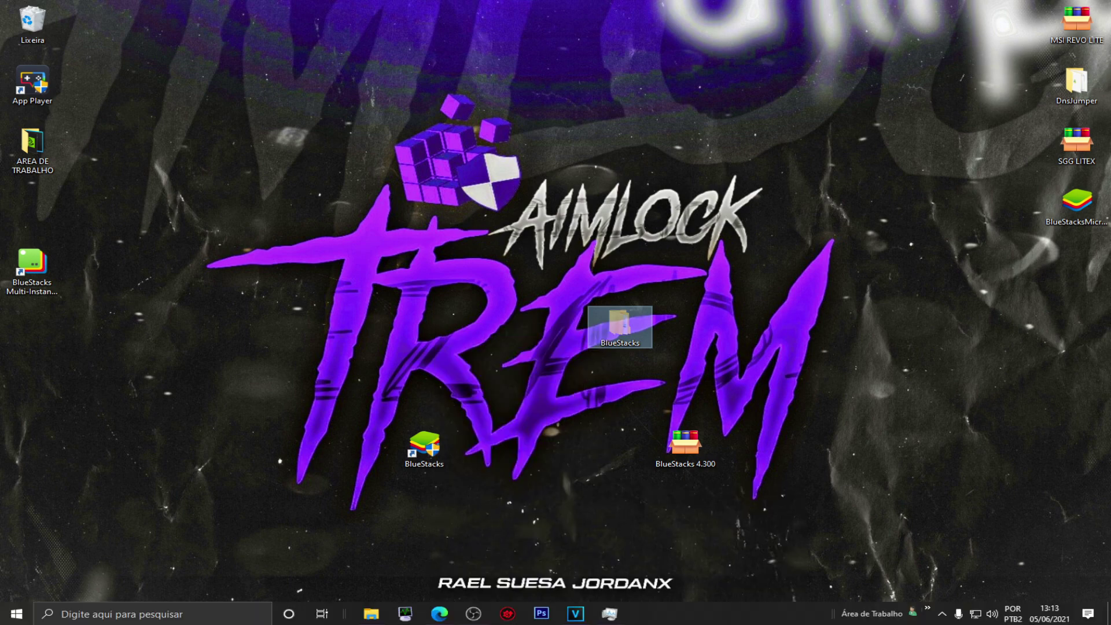
click(376, 605)
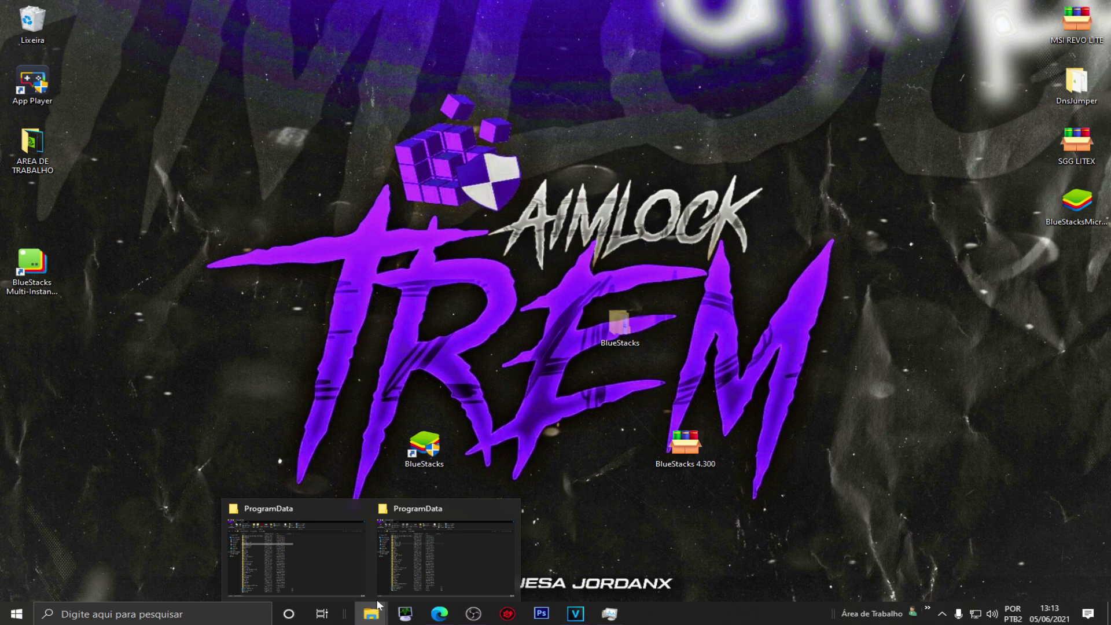
mouse_move(429, 581)
click(447, 554)
drag(668, 276, 1086, 410)
drag(708, 248, 1019, 522)
drag(825, 276, 1099, 492)
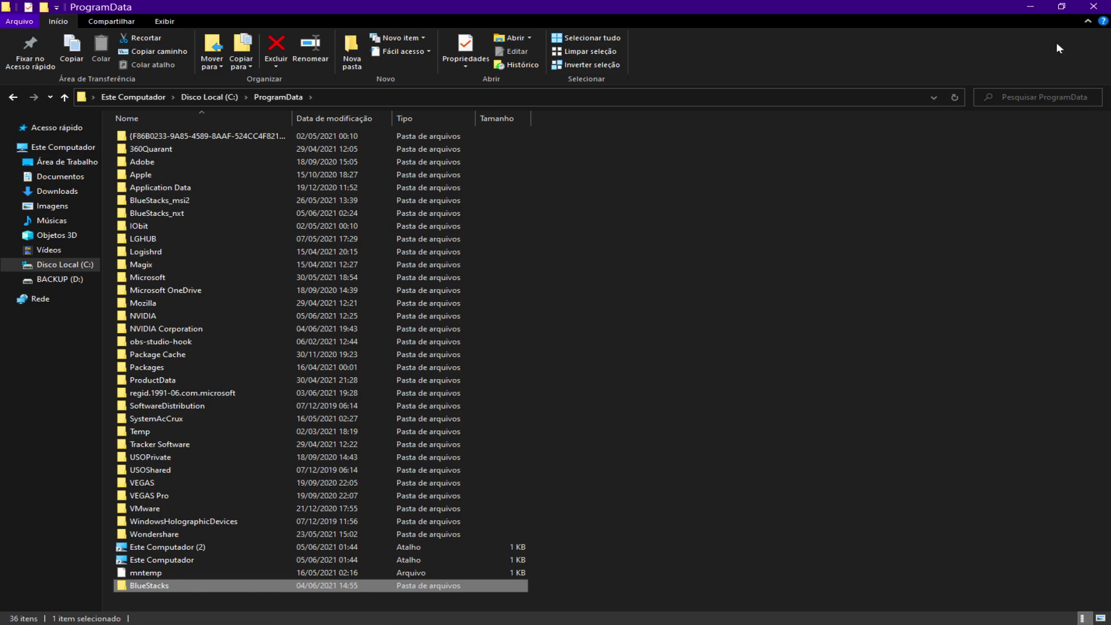
click(1093, 7)
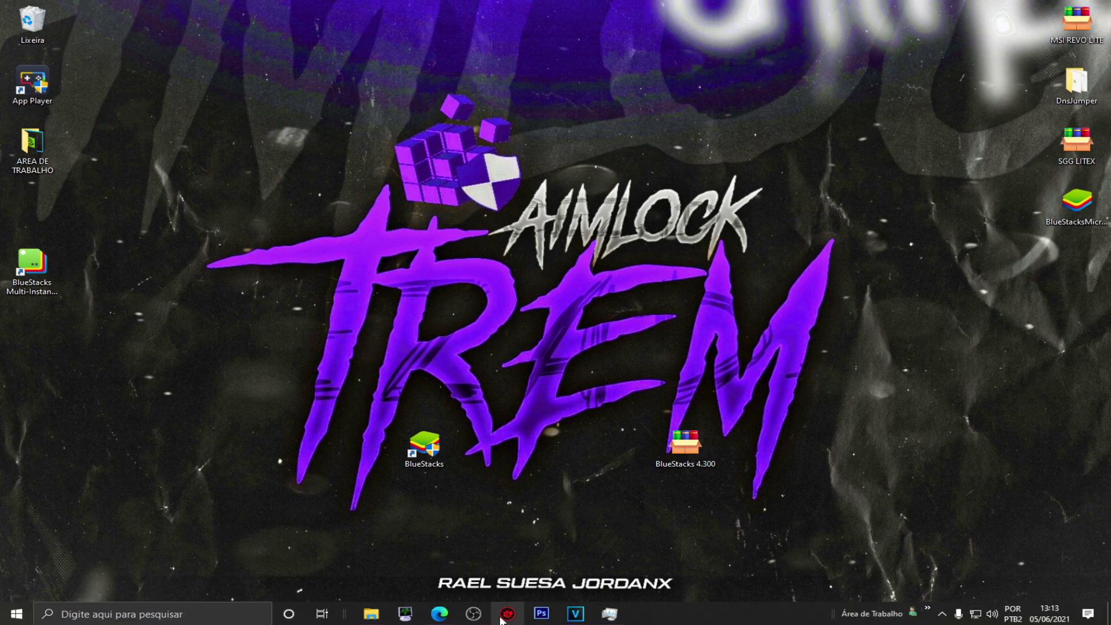
Step: Reposition the BlueStacks desktop shortcut and launch it with administrator rights
drag(424, 444, 487, 322)
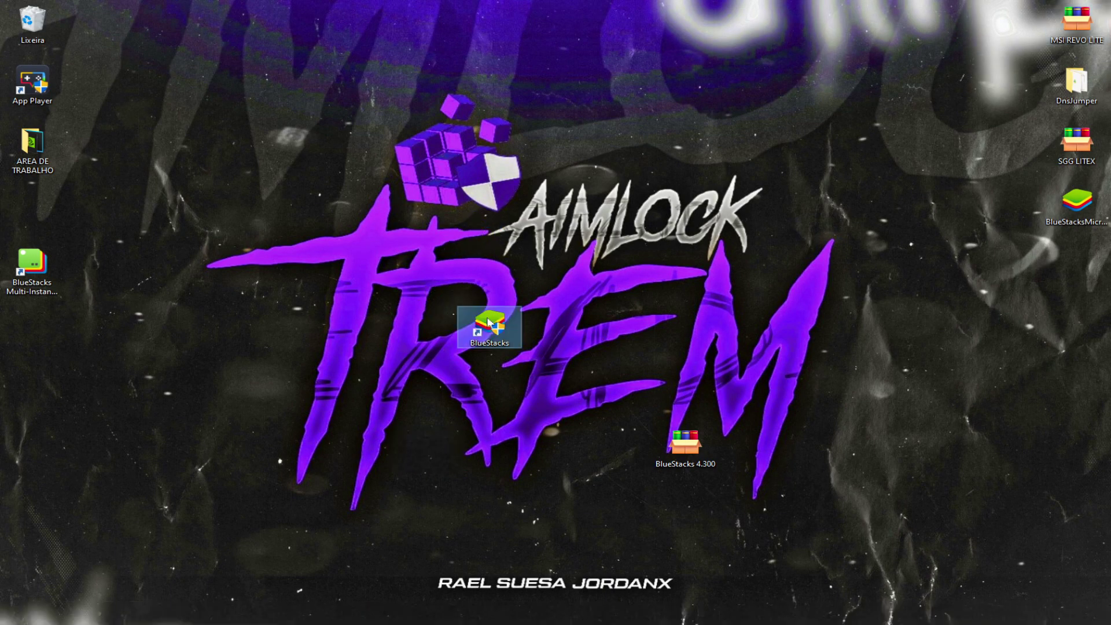
right_click(488, 324)
click(398, 376)
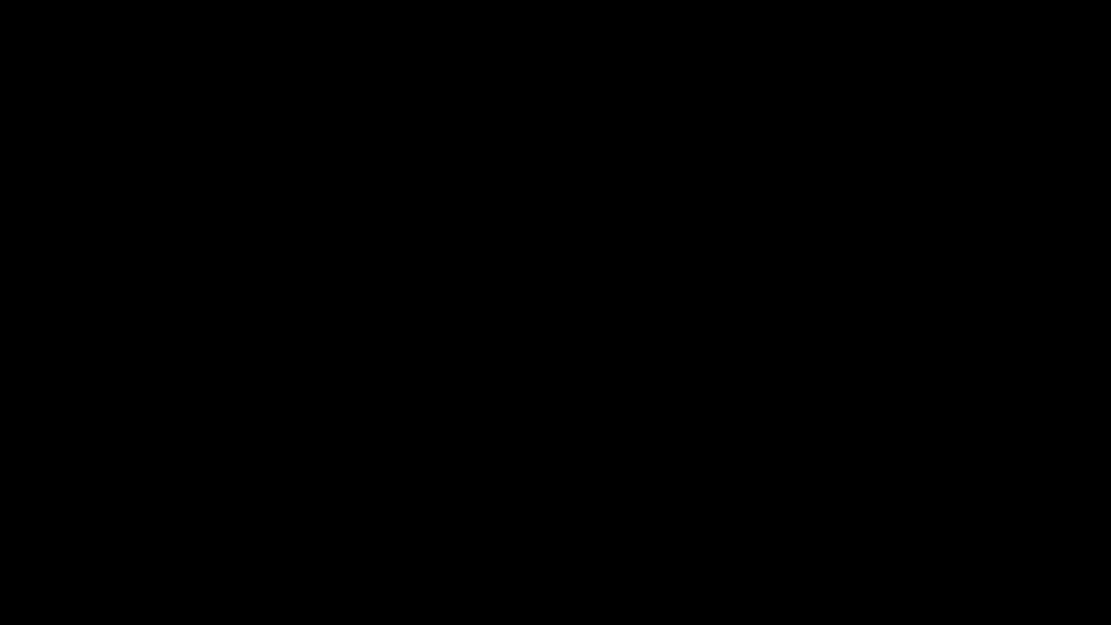
click(478, 397)
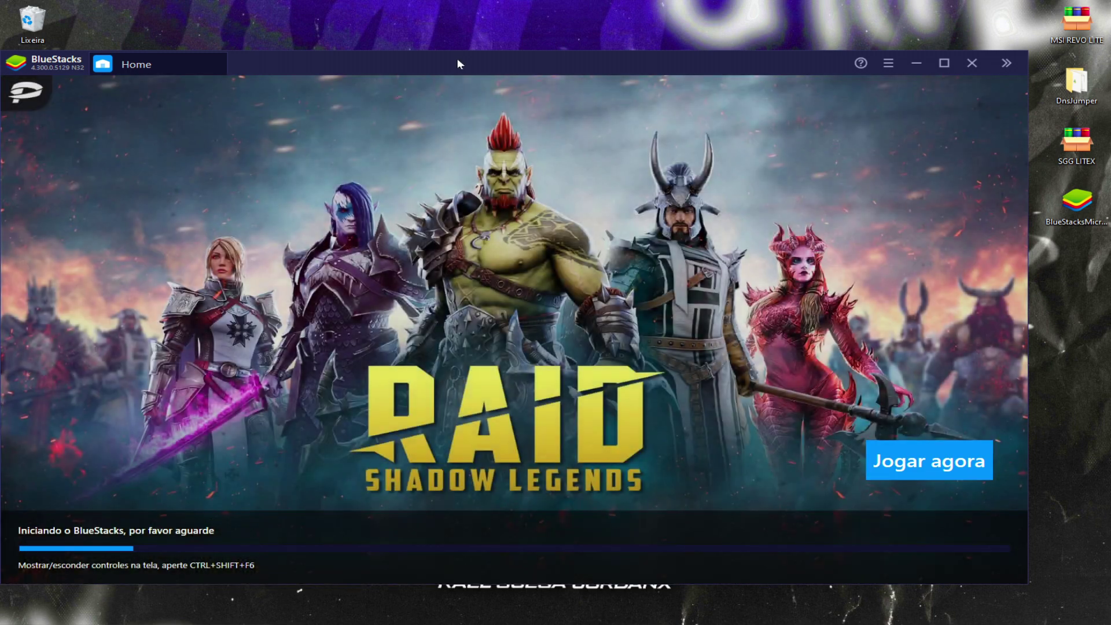
Step: Move and shrink the BlueStacks window on the desktop, and show the Meus jogos list
drag(456, 58, 515, 43)
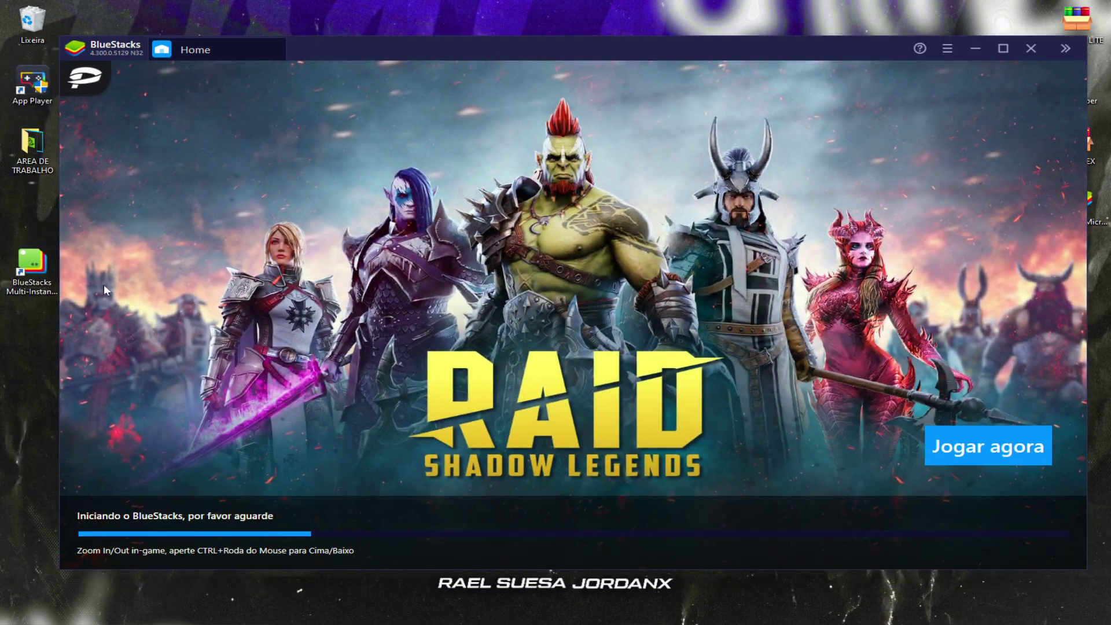
drag(62, 342, 188, 342)
drag(655, 40, 609, 45)
click(213, 90)
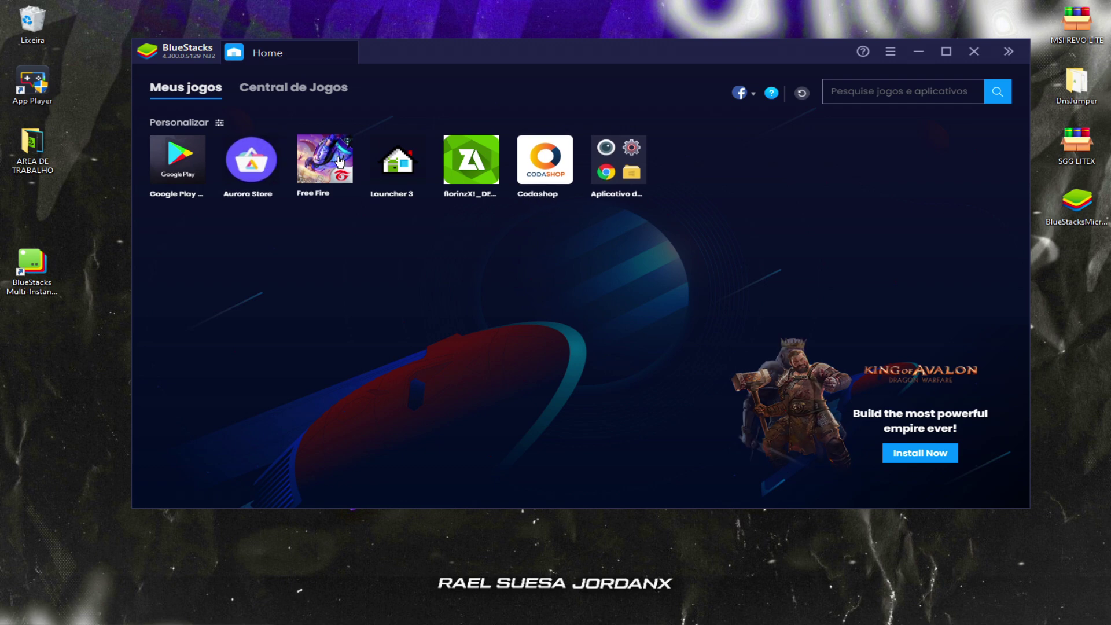
click(398, 161)
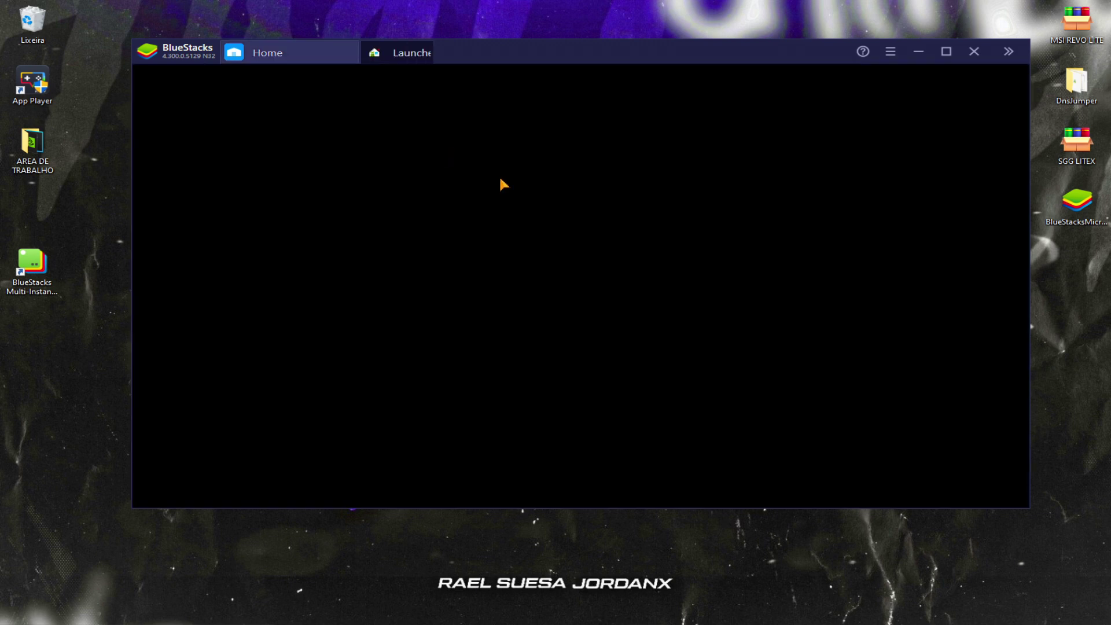
click(694, 339)
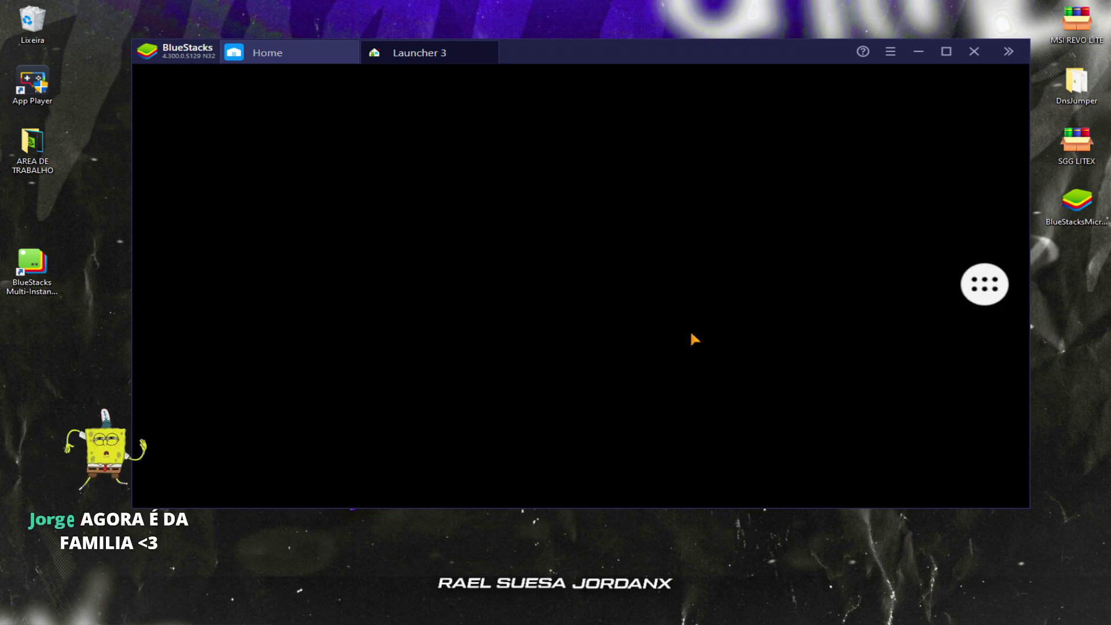
click(994, 291)
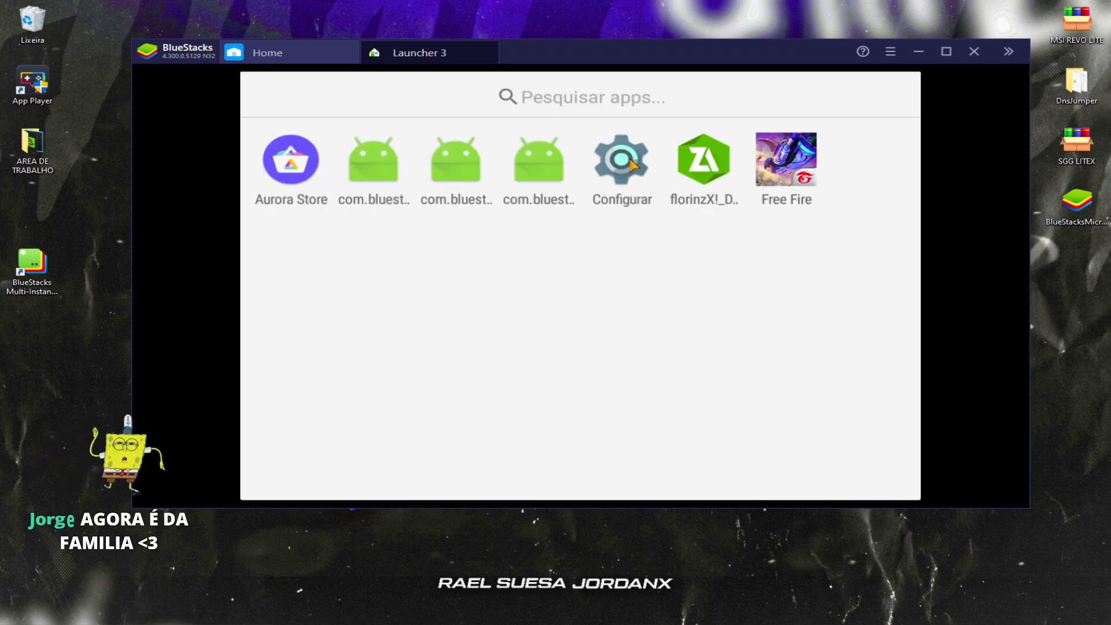
click(491, 46)
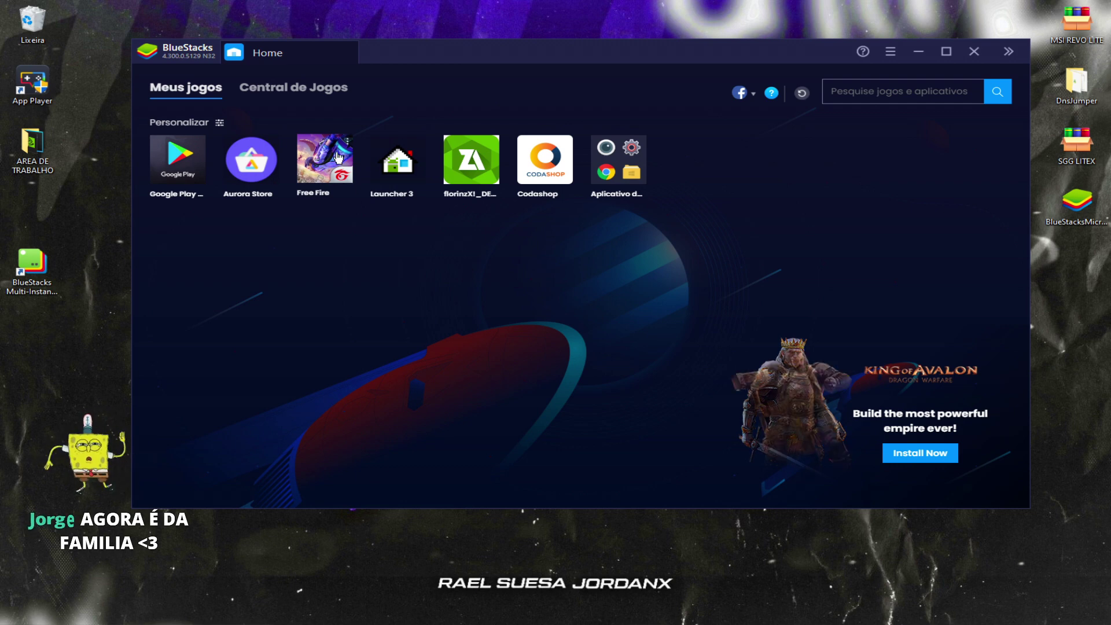
Step: Open the Configurar app from Launcher 3's app list and find the account settings
click(399, 166)
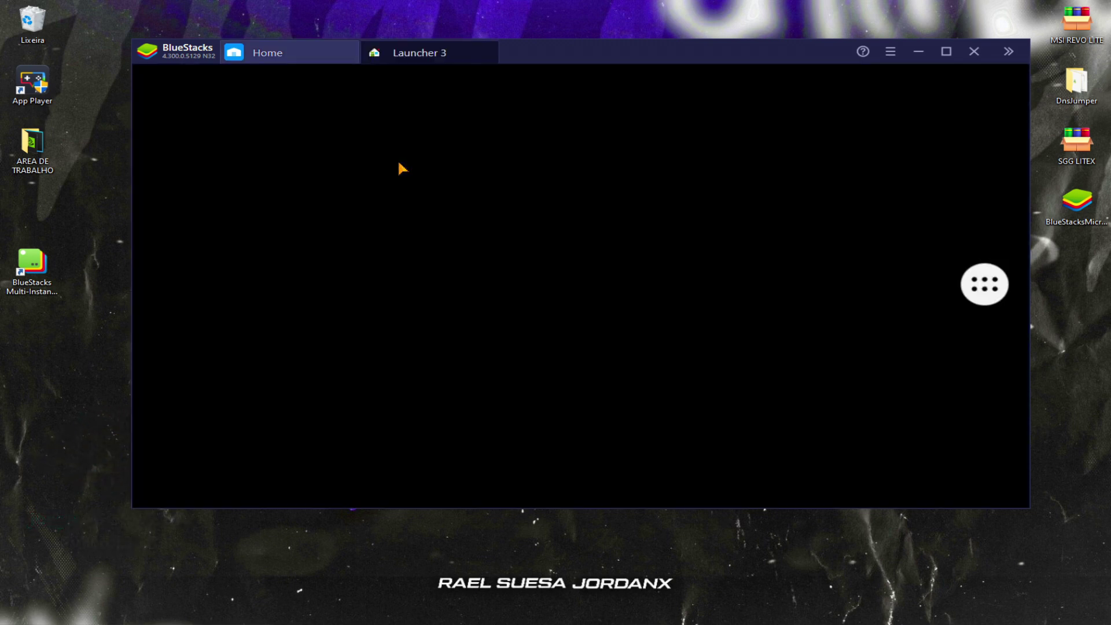
click(989, 285)
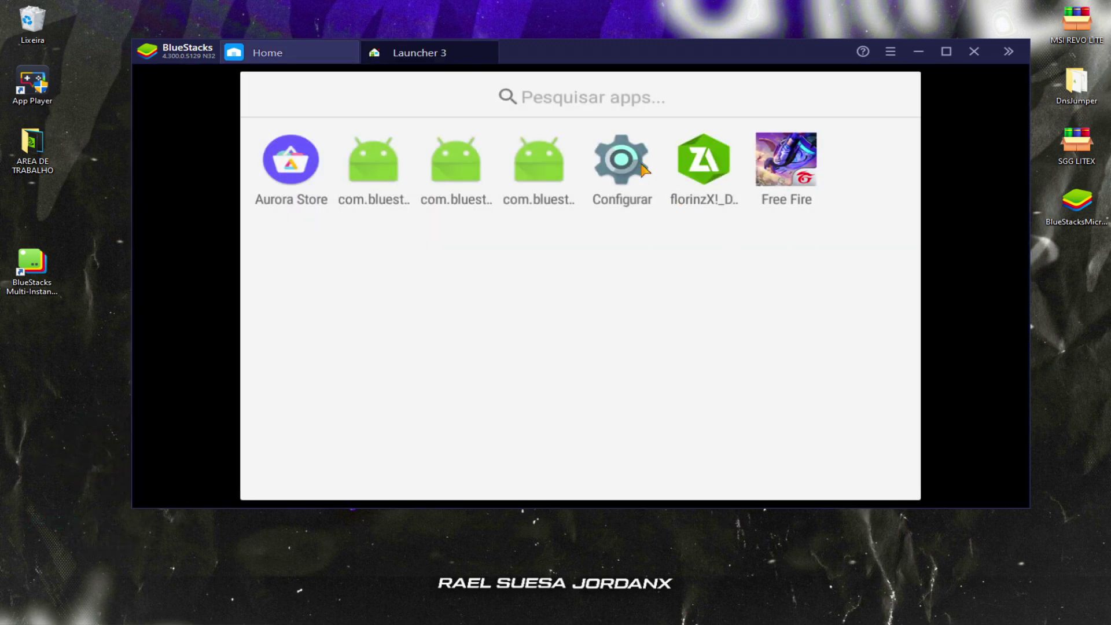
click(622, 161)
scroll(328, 320, down, 5)
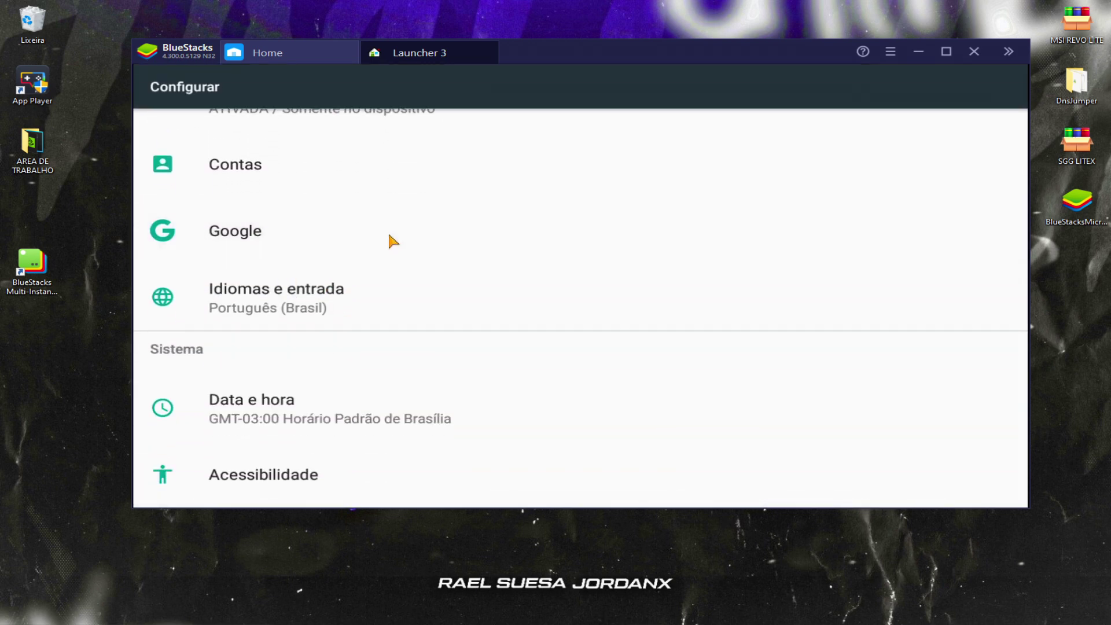
click(390, 236)
key(Escape)
Step: Start adding a Google account under Contas and activate the e-mail or phone field of the sign-in form
click(308, 168)
click(283, 139)
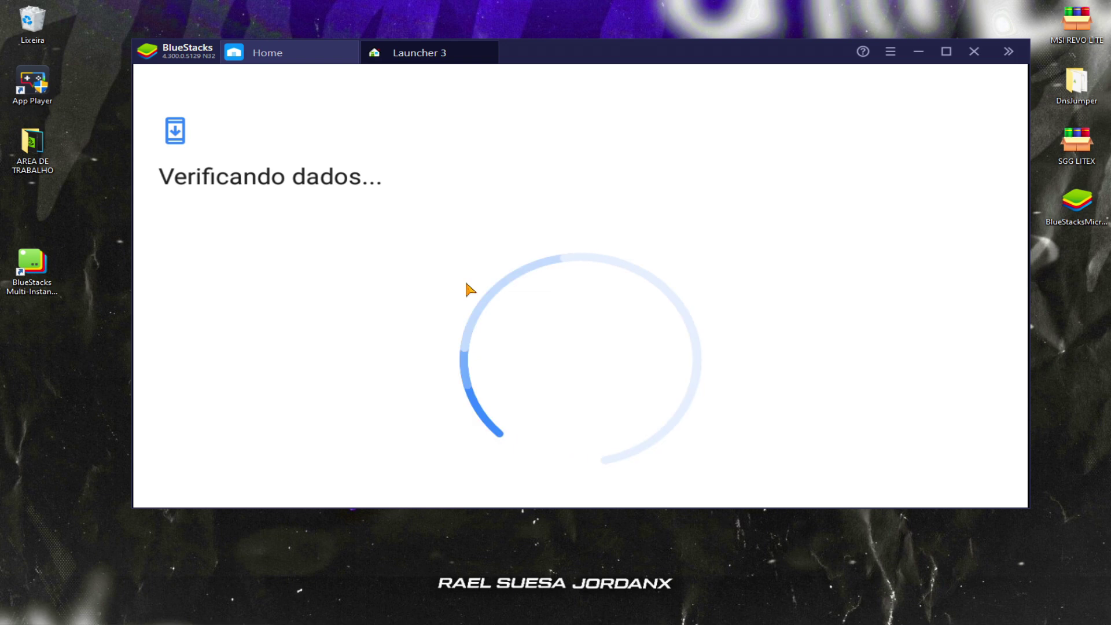
click(561, 296)
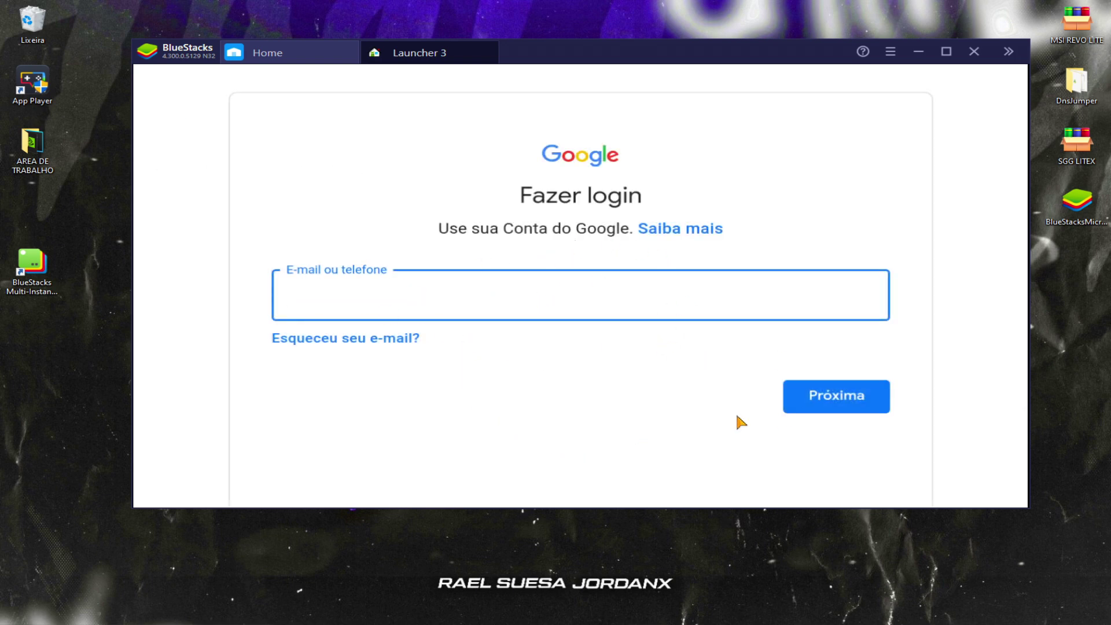